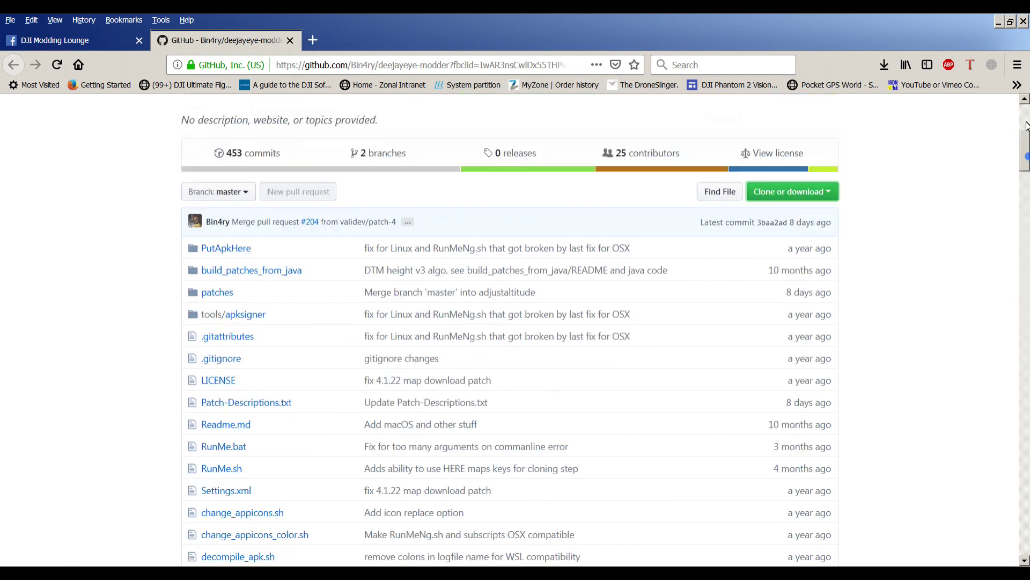
- Read through the deejayeye-modder repository page after a brief look at the DJI Modding Lounge Facebook page
{"action": "left_click_drag", "start_coordinate": [1027, 126], "coordinate": [1025, 115]}
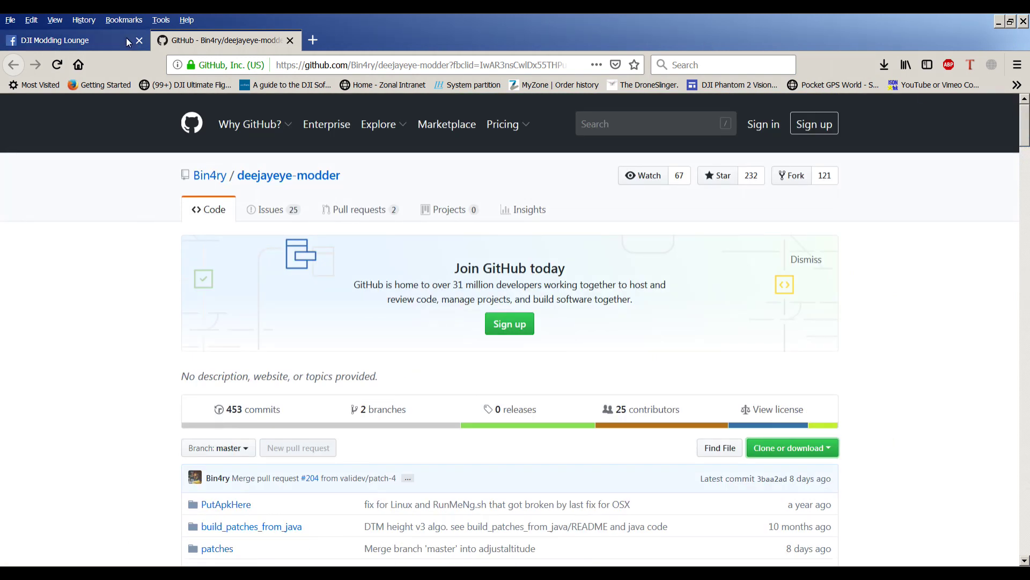
{"action": "left_click", "coordinate": [104, 43]}
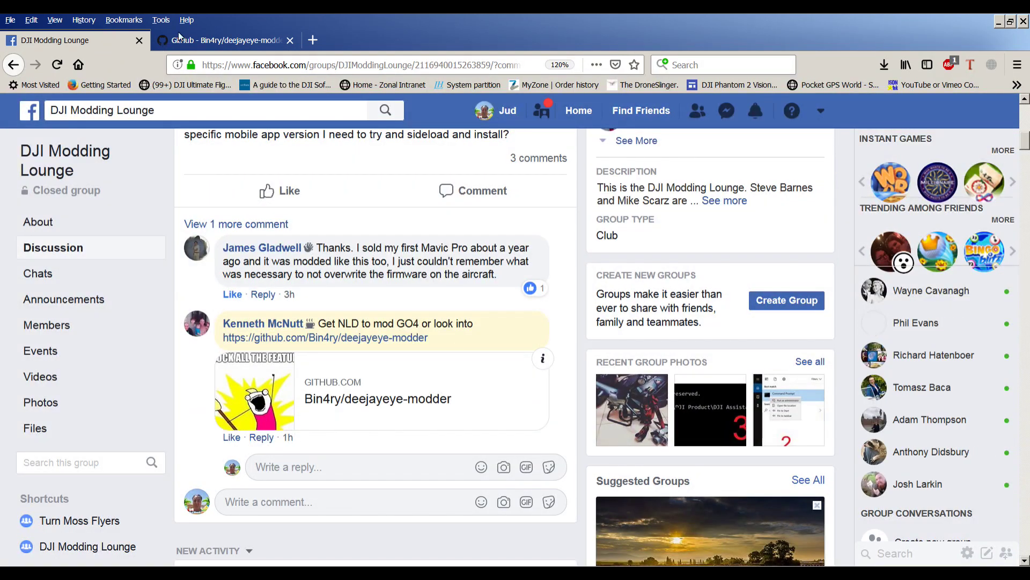
{"action": "left_click", "coordinate": [212, 41]}
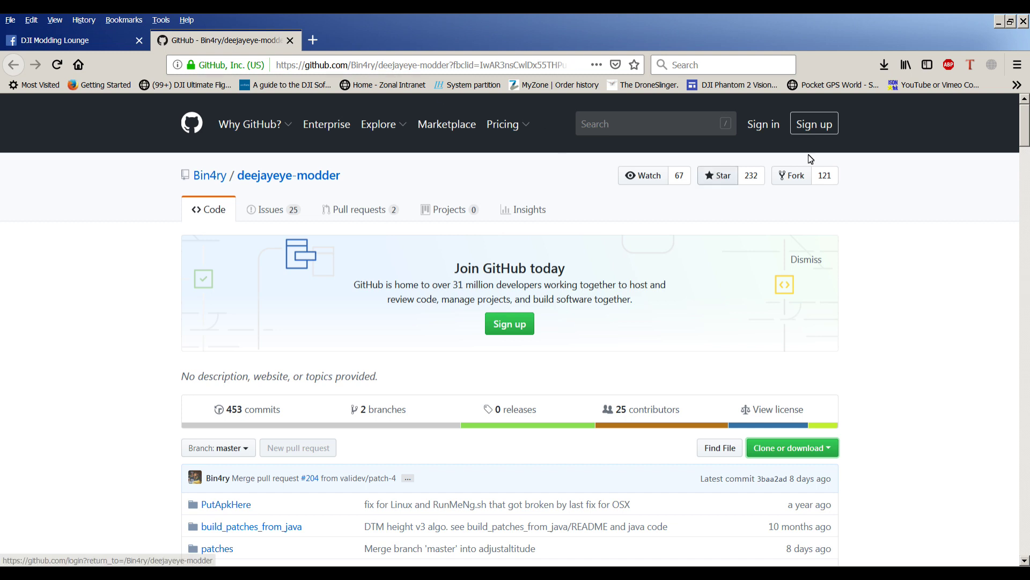
{"action": "scroll", "coordinate": [1025, 129], "scroll_direction": "down", "scroll_amount": 1}
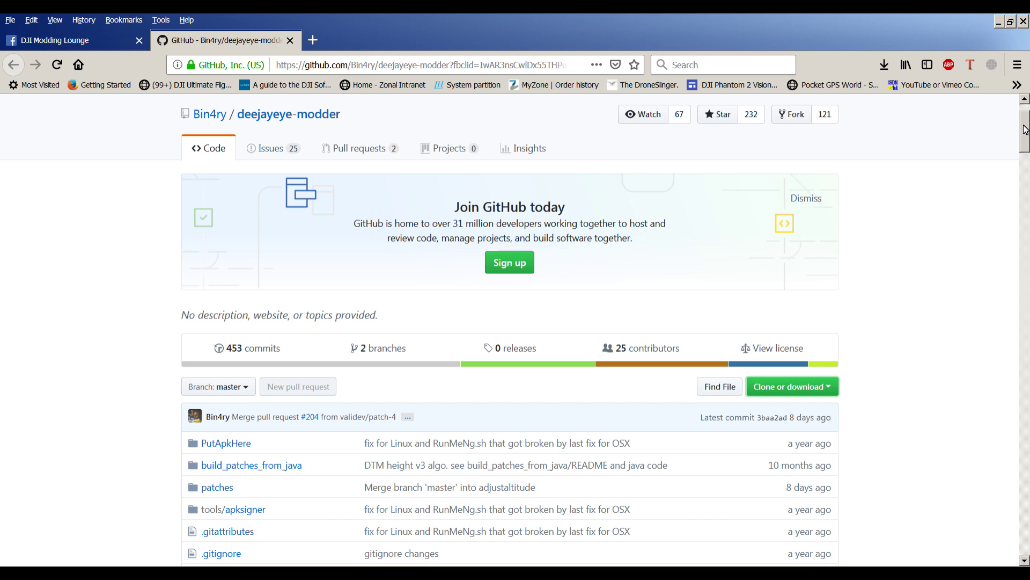
{"action": "left_click_drag", "start_coordinate": [1026, 129], "coordinate": [1025, 342]}
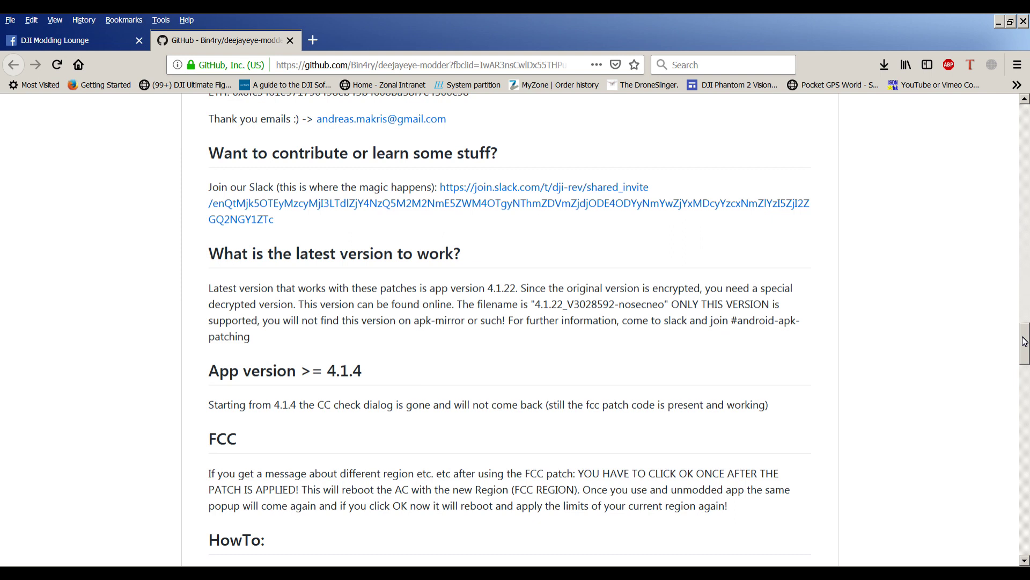
{"action": "left_click_drag", "start_coordinate": [1025, 341], "coordinate": [1025, 343]}
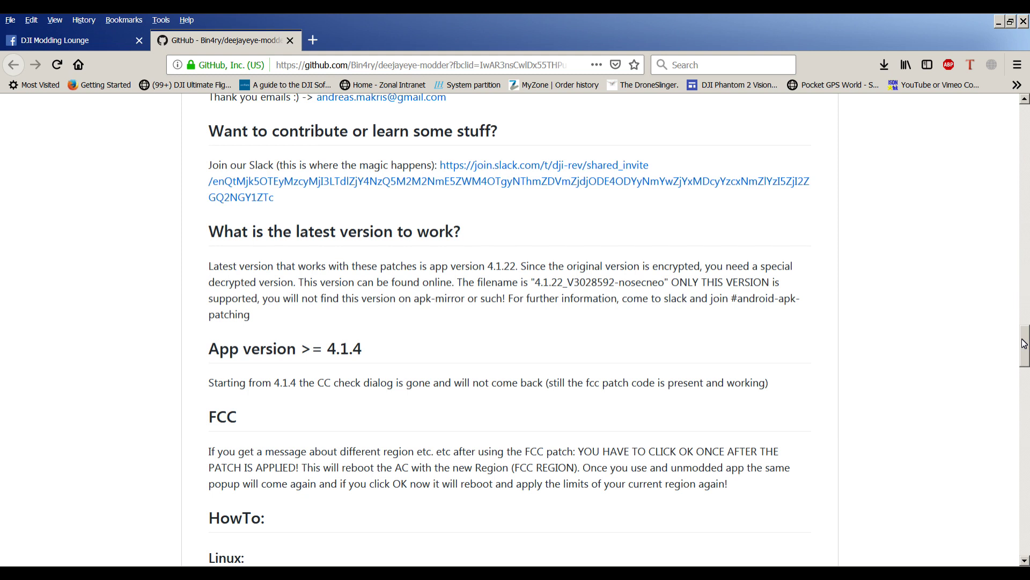
{"action": "left_click_drag", "start_coordinate": [1024, 343], "coordinate": [1024, 353]}
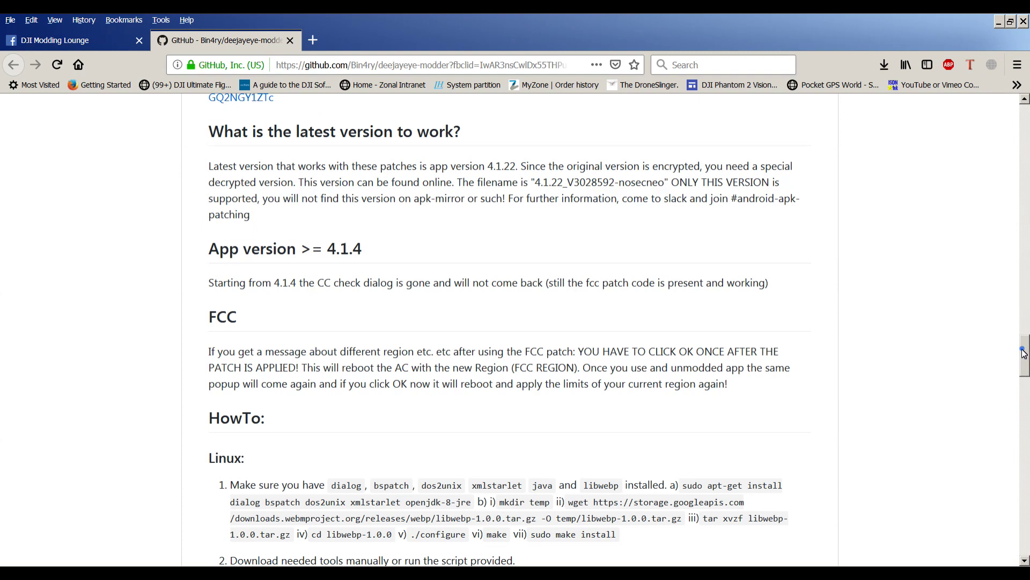
{"action": "left_click_drag", "start_coordinate": [1024, 353], "coordinate": [1025, 386]}
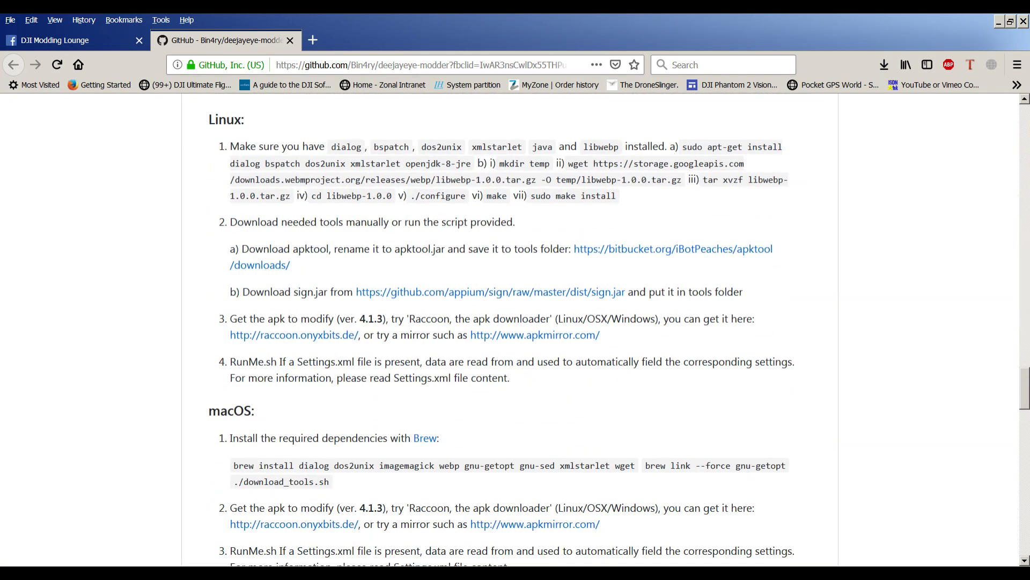
{"action": "left_click_drag", "start_coordinate": [1025, 386], "coordinate": [1025, 421]}
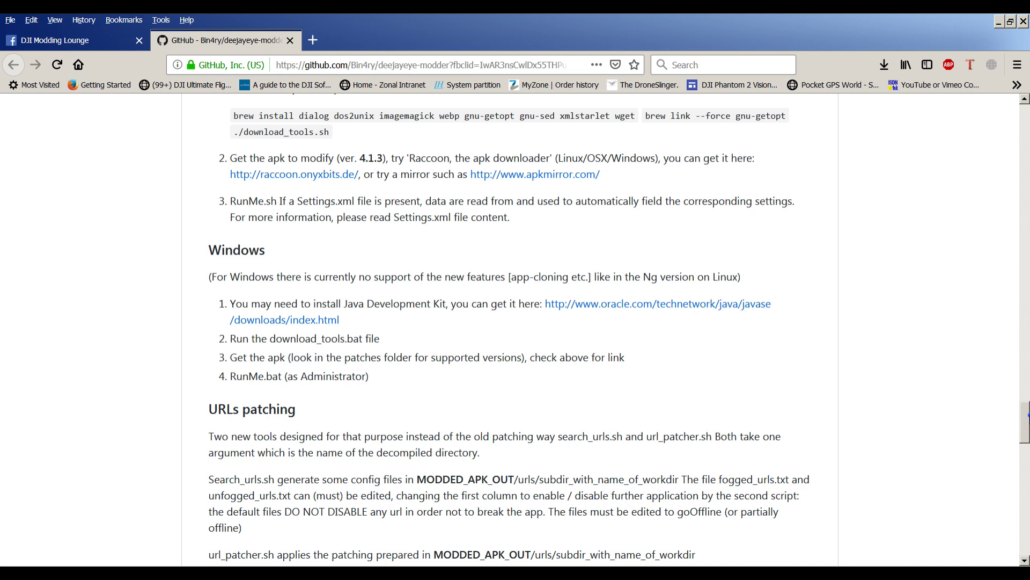
{"action": "left_click_drag", "start_coordinate": [1026, 415], "coordinate": [1026, 417]}
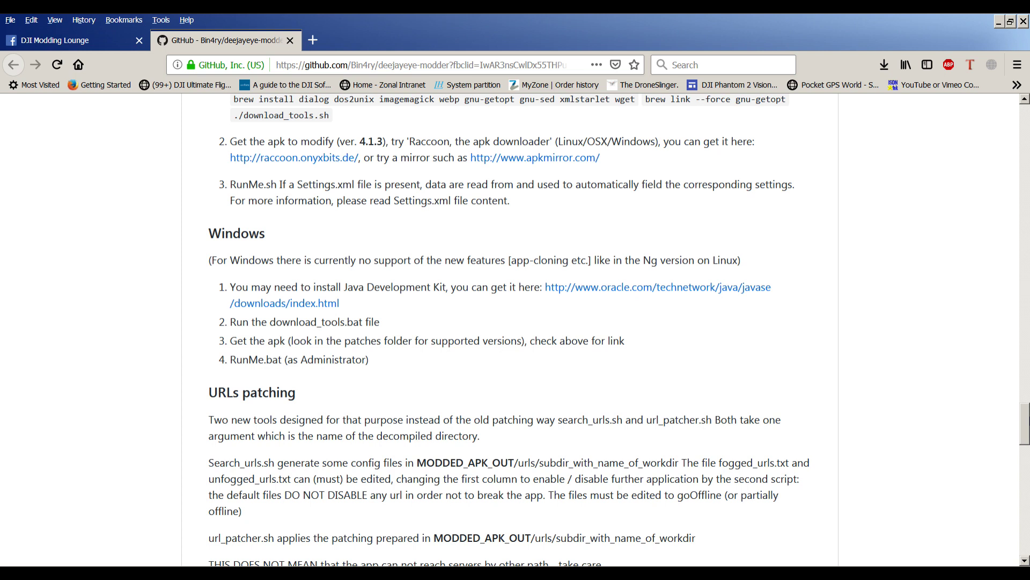
{"action": "left_click_drag", "start_coordinate": [1026, 417], "coordinate": [1026, 426]}
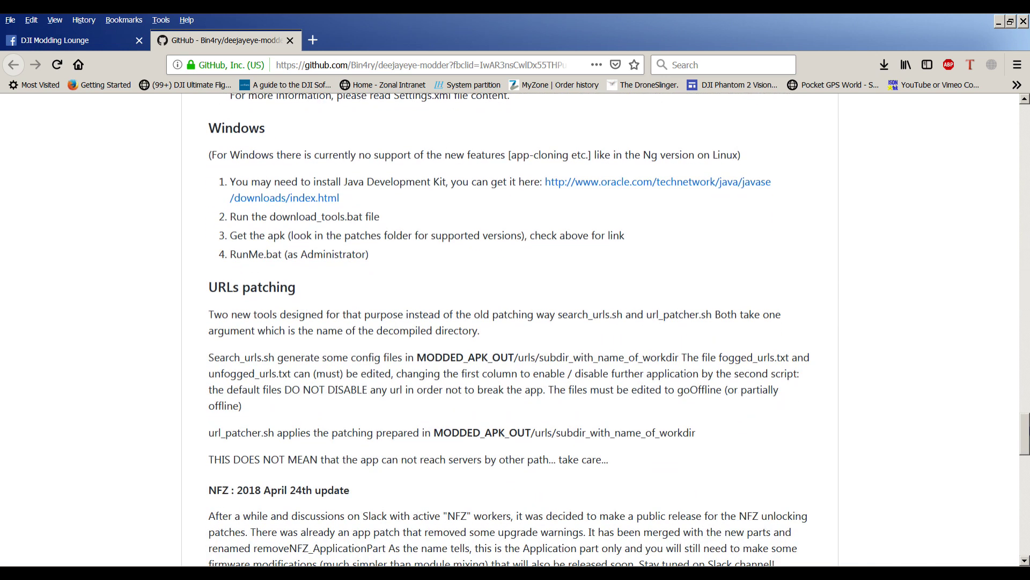
{"action": "left_click_drag", "start_coordinate": [1026, 426], "coordinate": [1022, 137]}
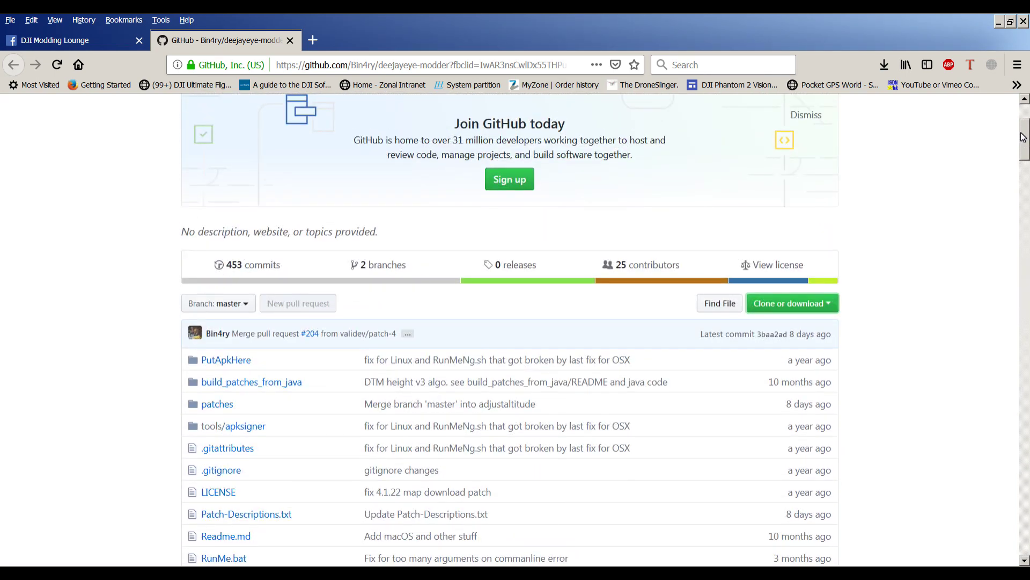
- Download the repository as deejayeye-modder-master.zip and minimize Firefox
{"action": "left_click", "coordinate": [796, 303]}
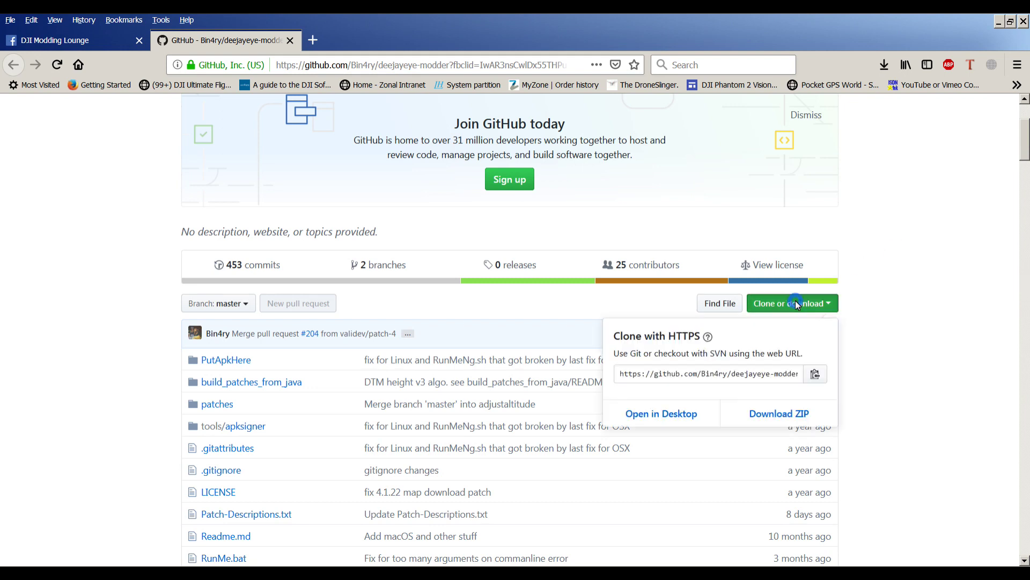
{"action": "left_click", "coordinate": [784, 411]}
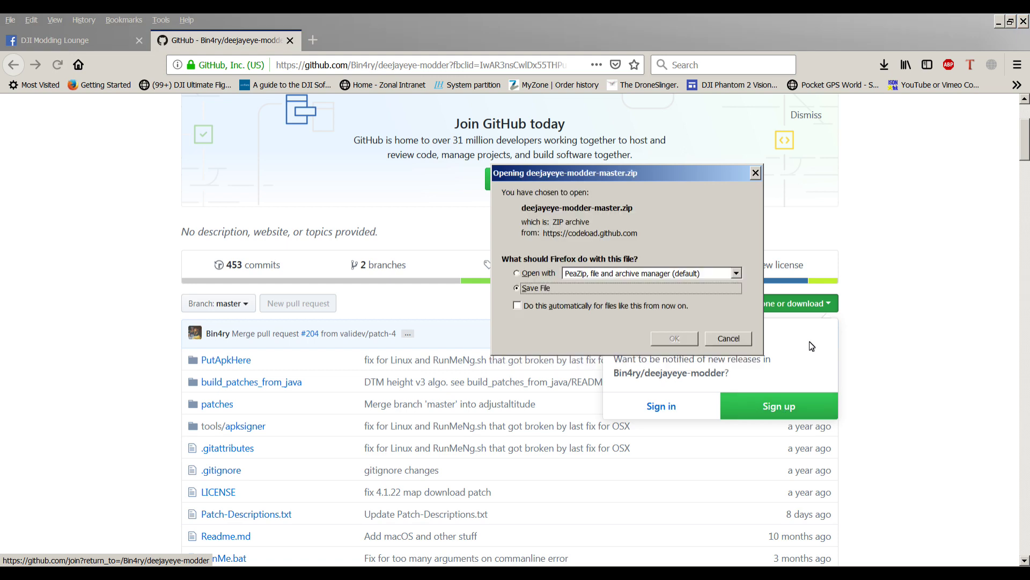
{"action": "left_click", "coordinate": [675, 338]}
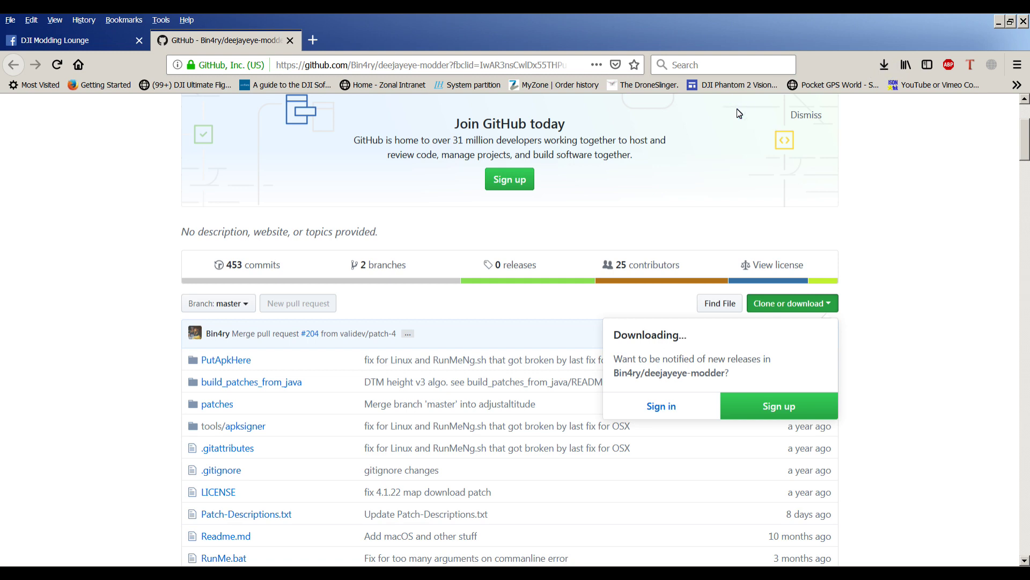
{"action": "left_click", "coordinate": [998, 21]}
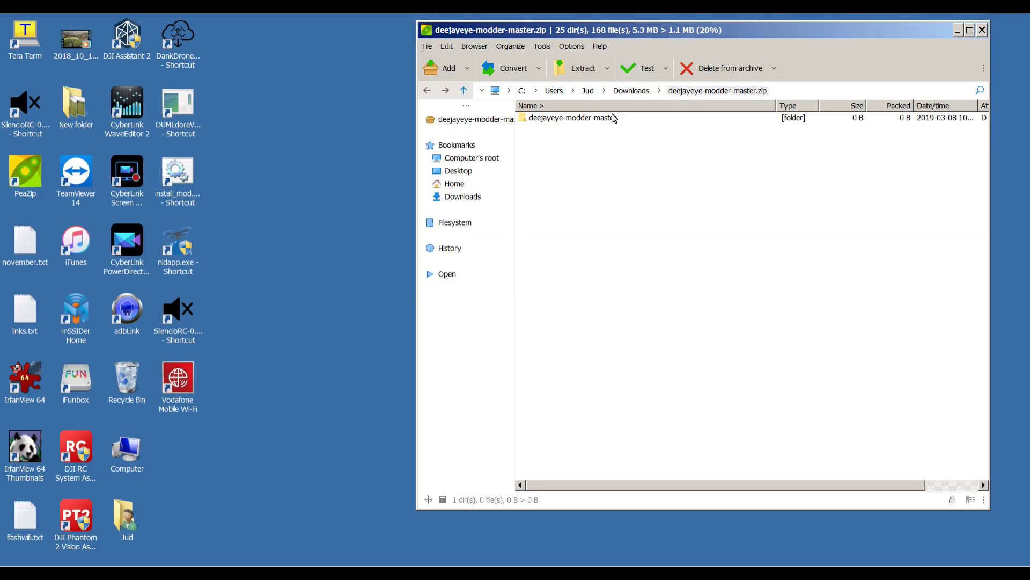
- Extract deejayeye-modder-master.zip into a new Downloads\modder folder and close PeaZip
{"action": "left_click", "coordinate": [575, 67]}
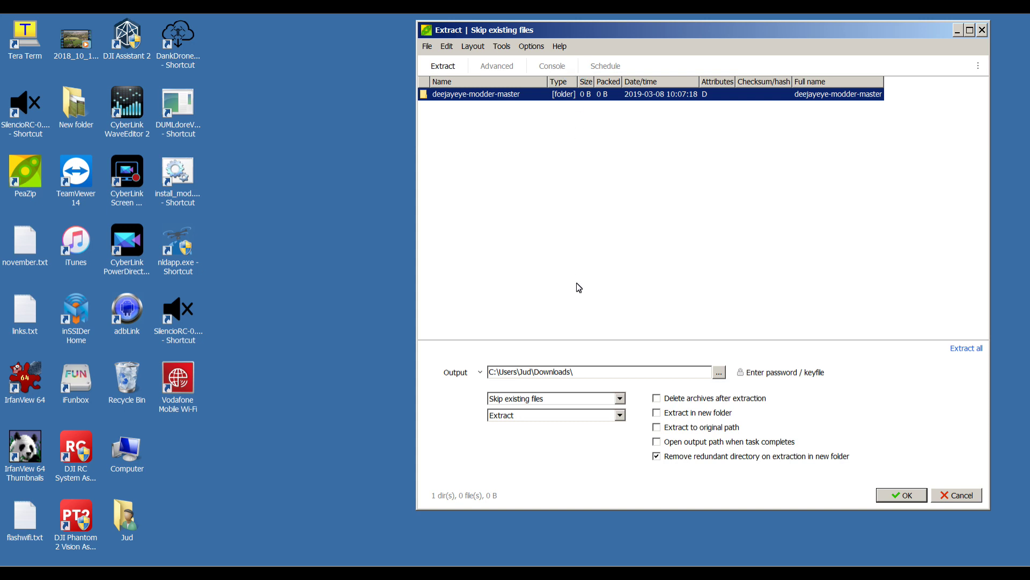
{"action": "left_click", "coordinate": [606, 374]}
{"action": "type", "text": "modder"}
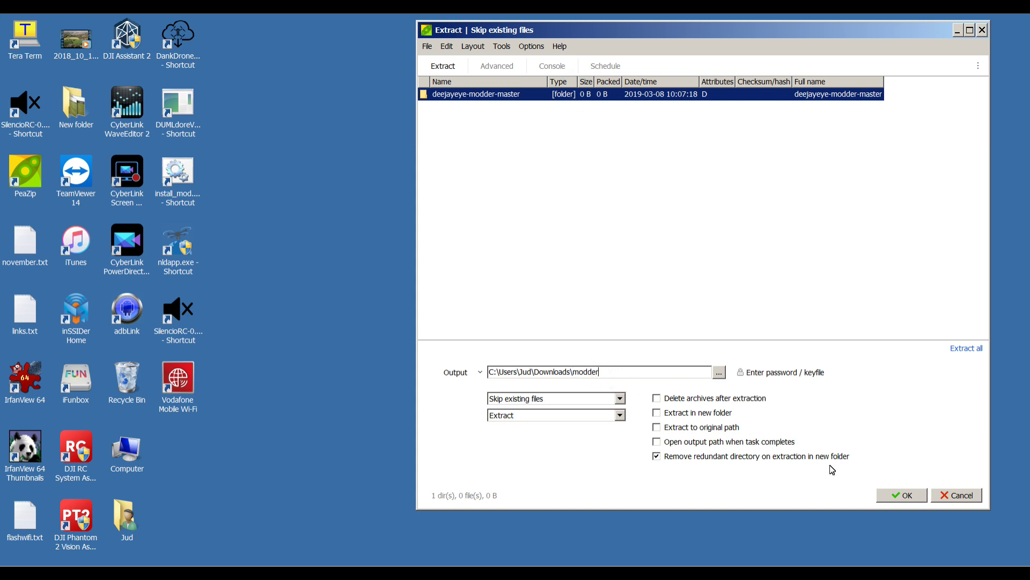
{"action": "left_click", "coordinate": [903, 498]}
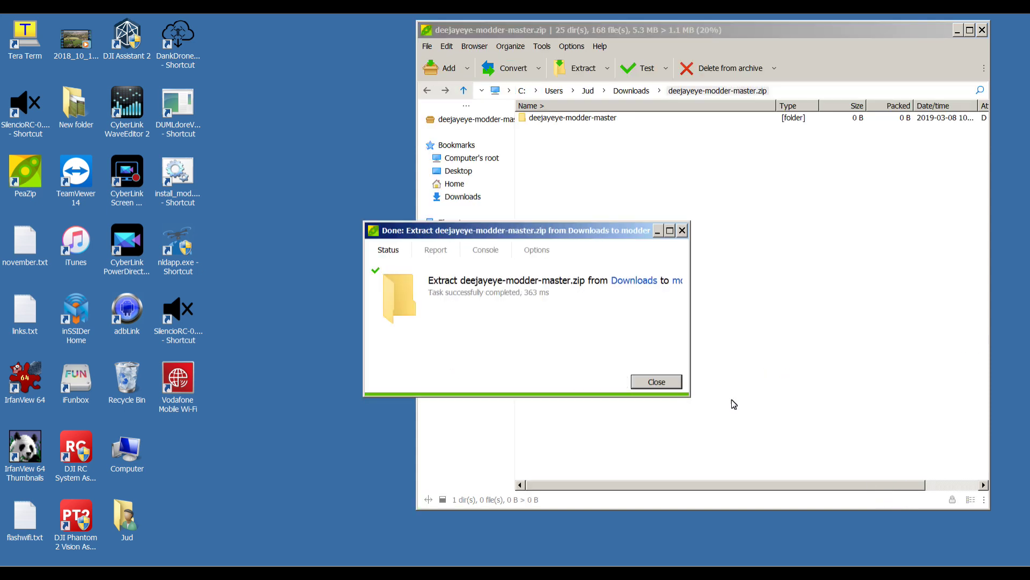
{"action": "left_click", "coordinate": [661, 382]}
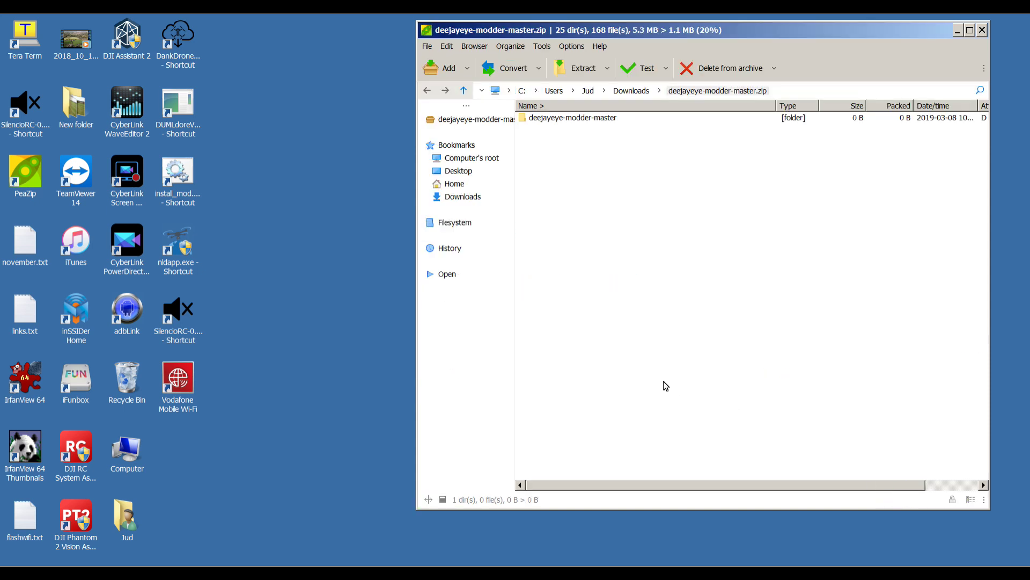
{"action": "left_click", "coordinate": [983, 30]}
{"action": "key", "text": "super+e"}
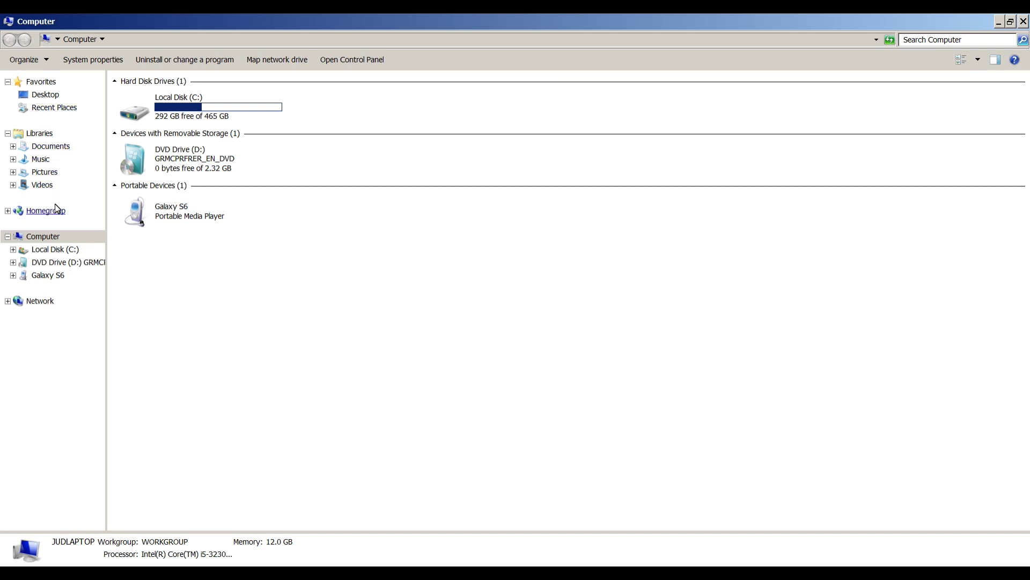
- Browse via Recent Places to Downloads\modder\deejayeye-modder-master, showing RunMe.bat and Settings.xml
{"action": "left_click", "coordinate": [40, 133]}
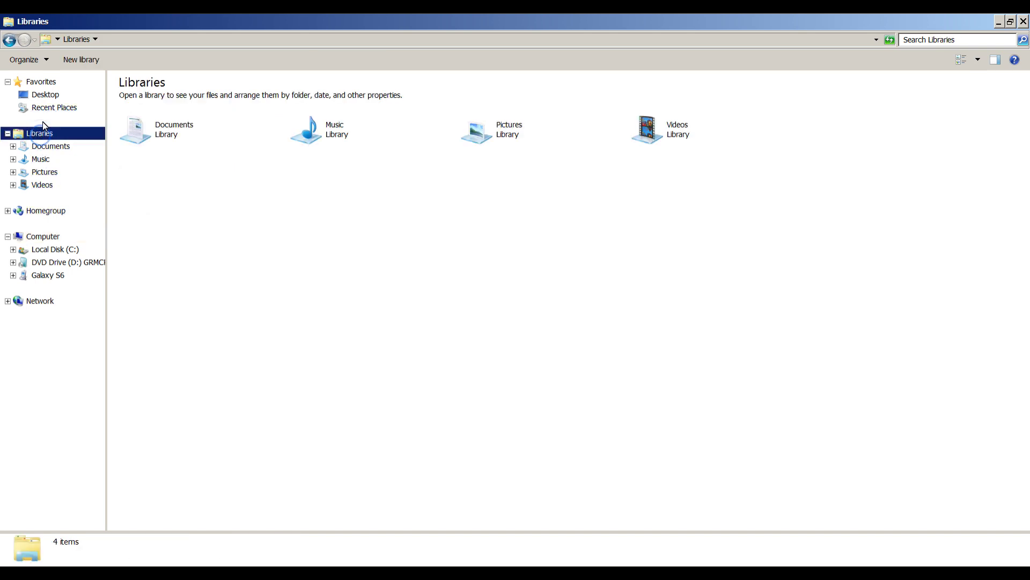
{"action": "left_click", "coordinate": [54, 109]}
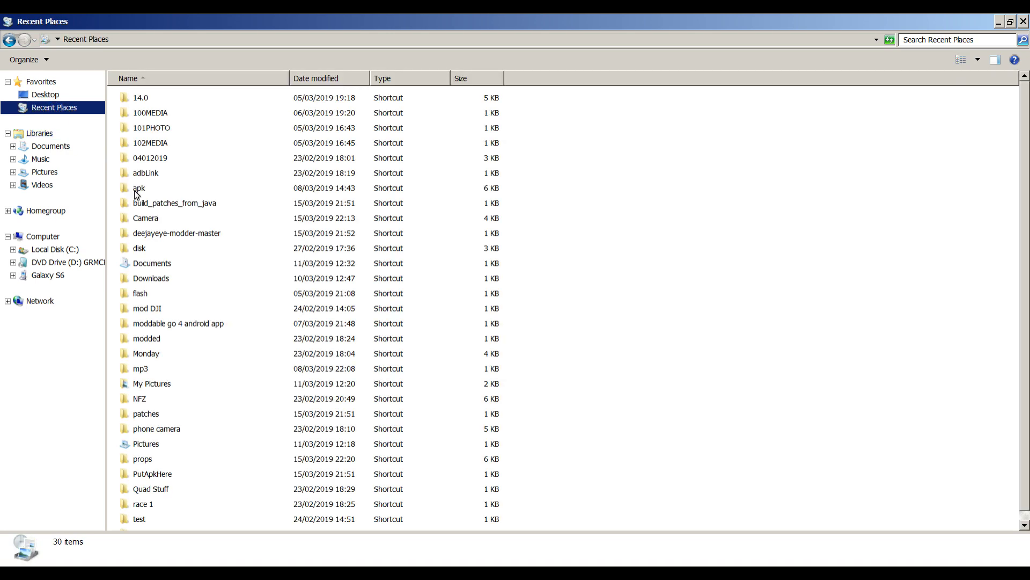
{"action": "double_click", "coordinate": [150, 278]}
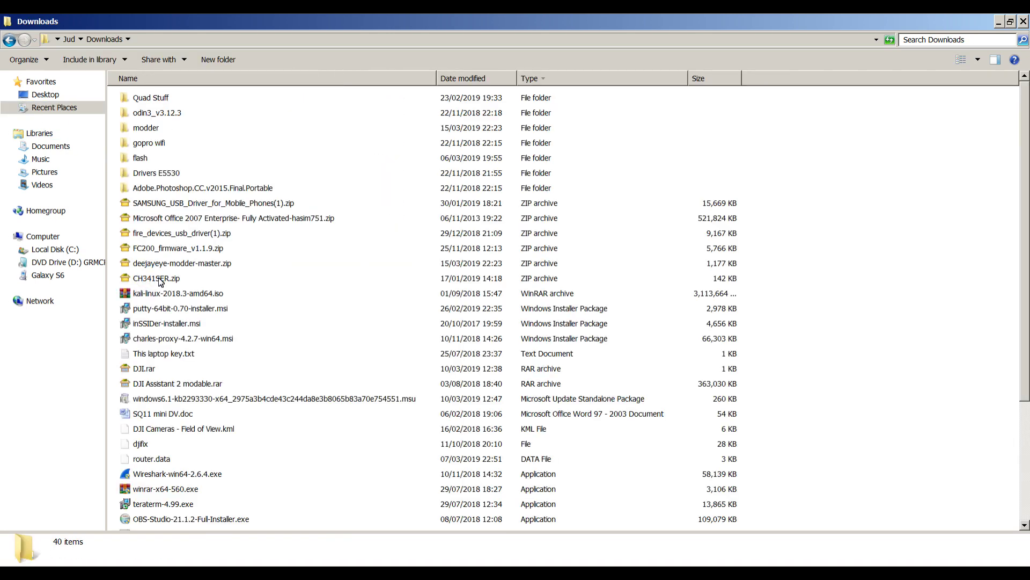
{"action": "double_click", "coordinate": [149, 129]}
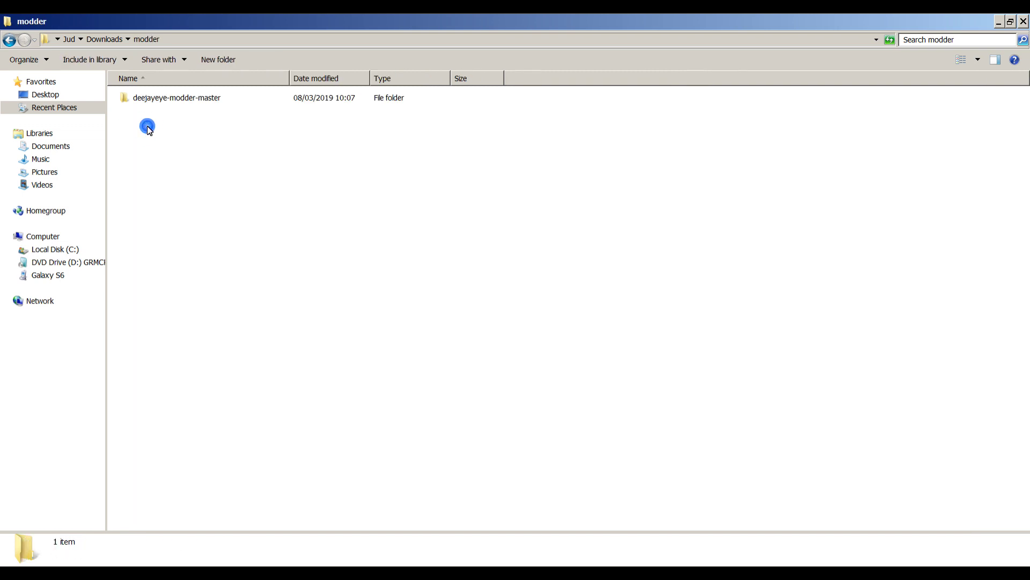
{"action": "double_click", "coordinate": [169, 102]}
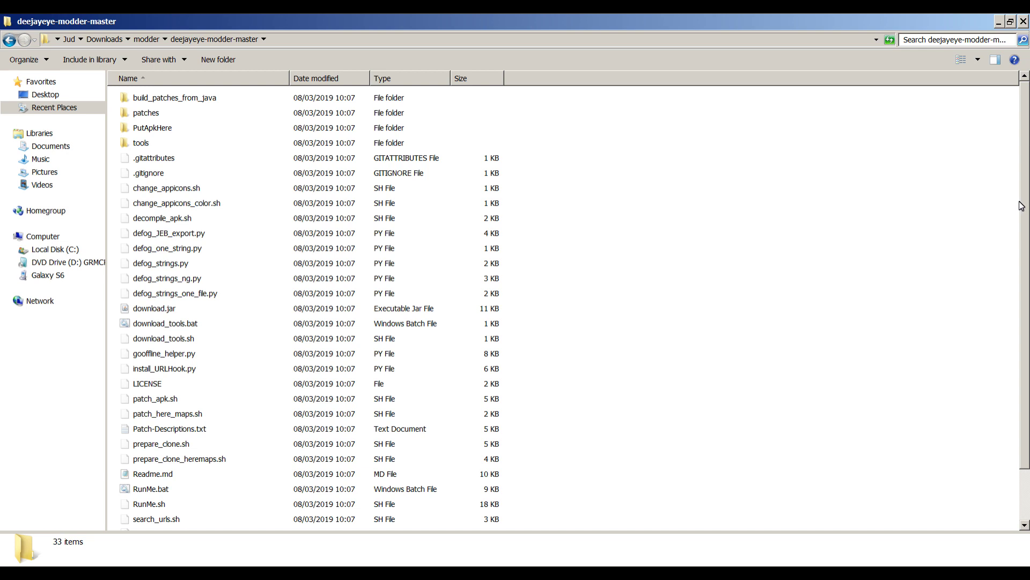
{"action": "scroll", "coordinate": [1020, 204], "scroll_direction": "down", "scroll_amount": 2}
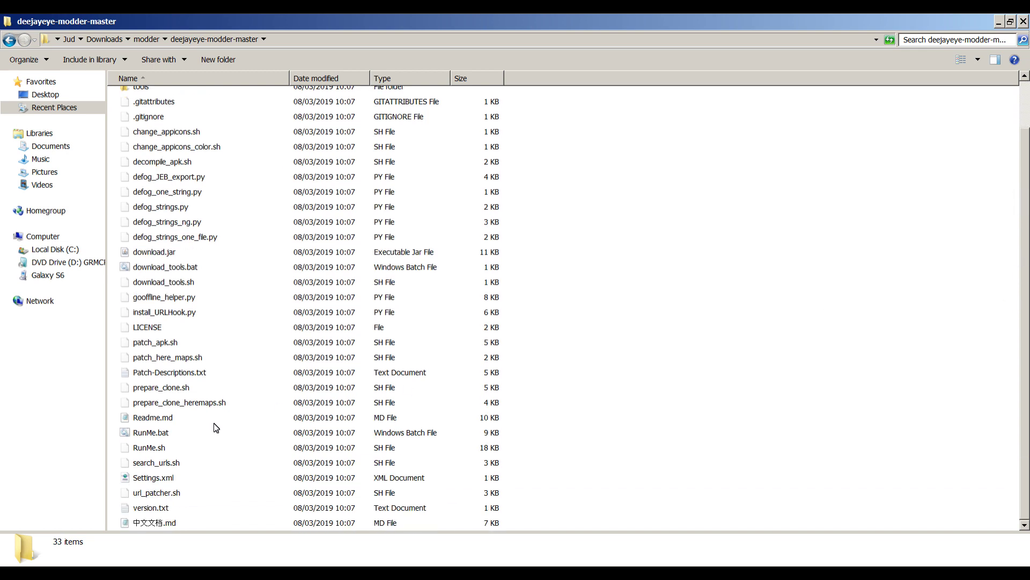
- Run RunMe.bat as administrator and close its console after the missing PutApkHere\orig.apk error
{"action": "left_click", "coordinate": [155, 435]}
{"action": "right_click", "coordinate": [155, 436]}
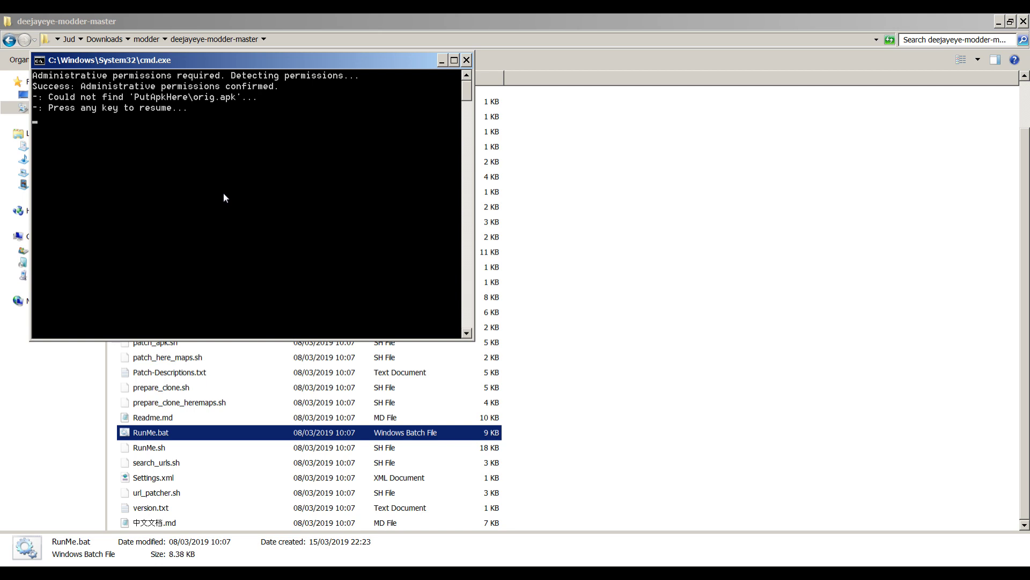
{"action": "key", "text": "Return"}
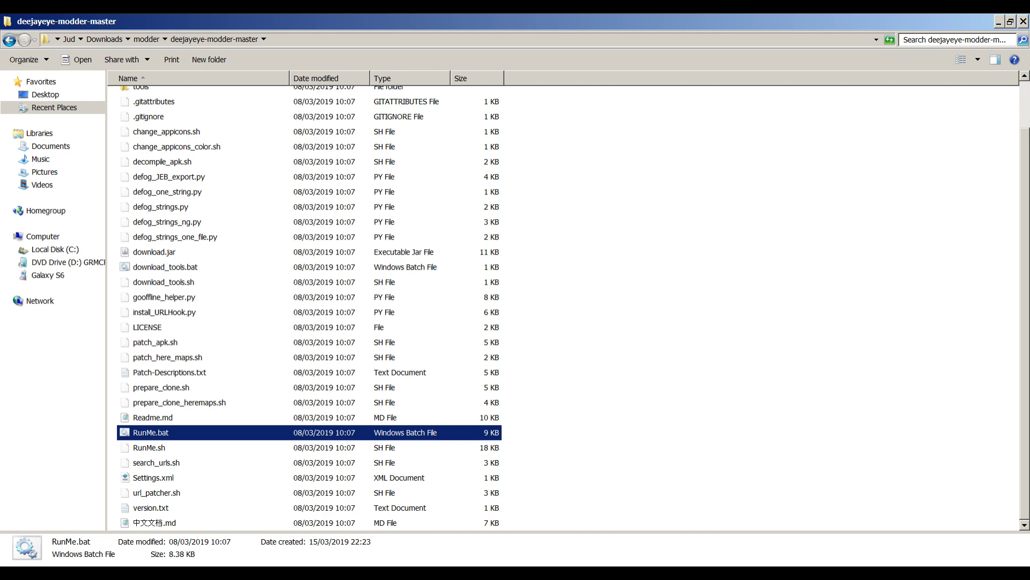
- Open the PutApkHere folder, check the GitHub instructions, then minimize the browser
{"action": "scroll", "coordinate": [1025, 186], "scroll_direction": "up", "scroll_amount": 2}
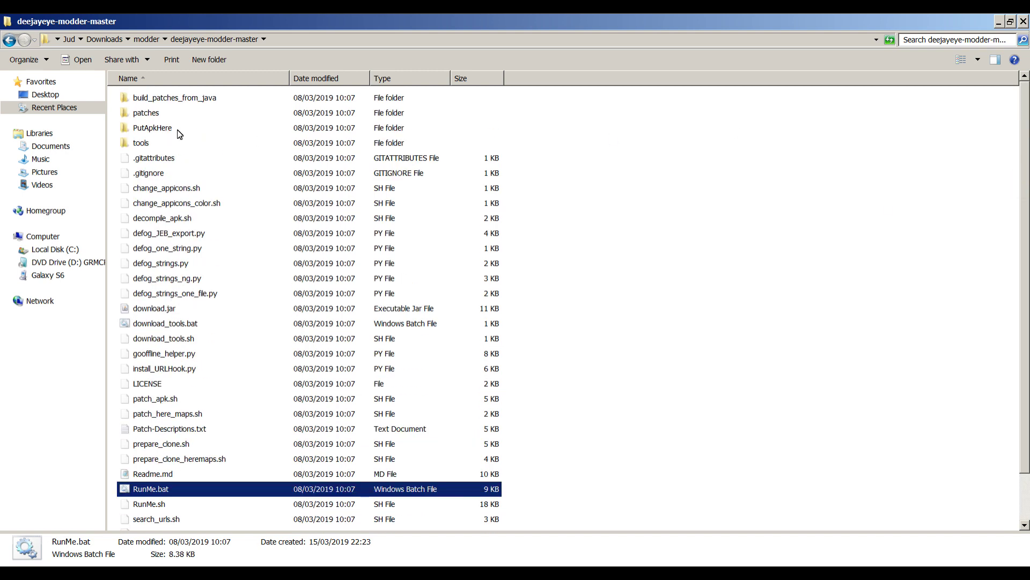
{"action": "left_click", "coordinate": [166, 128]}
{"action": "double_click", "coordinate": [166, 128]}
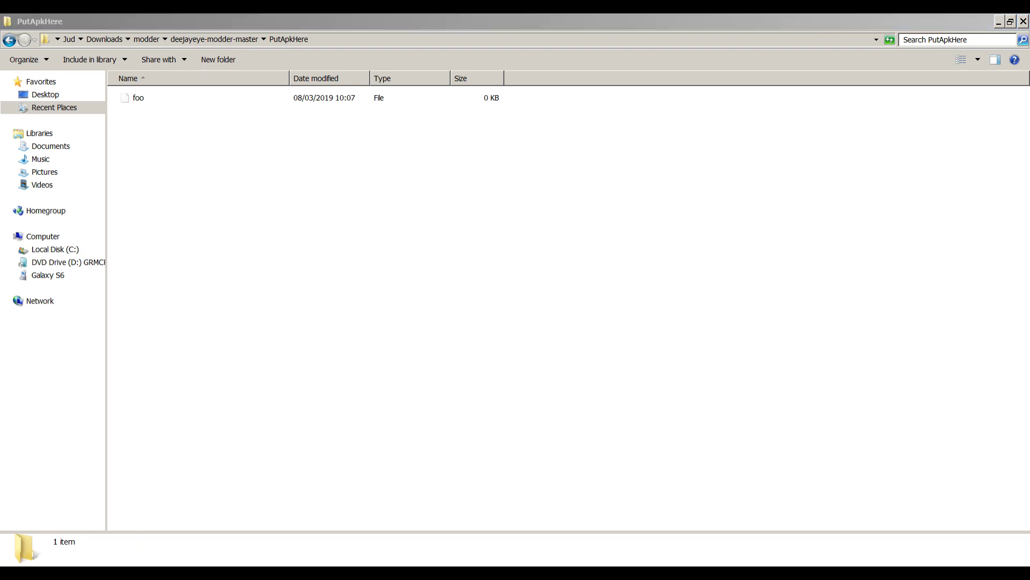
{"action": "key", "text": "alt+Tab"}
{"action": "scroll", "coordinate": [1021, 155], "scroll_direction": "down", "scroll_amount": 2}
{"action": "left_click_drag", "start_coordinate": [1021, 155], "coordinate": [1026, 337]}
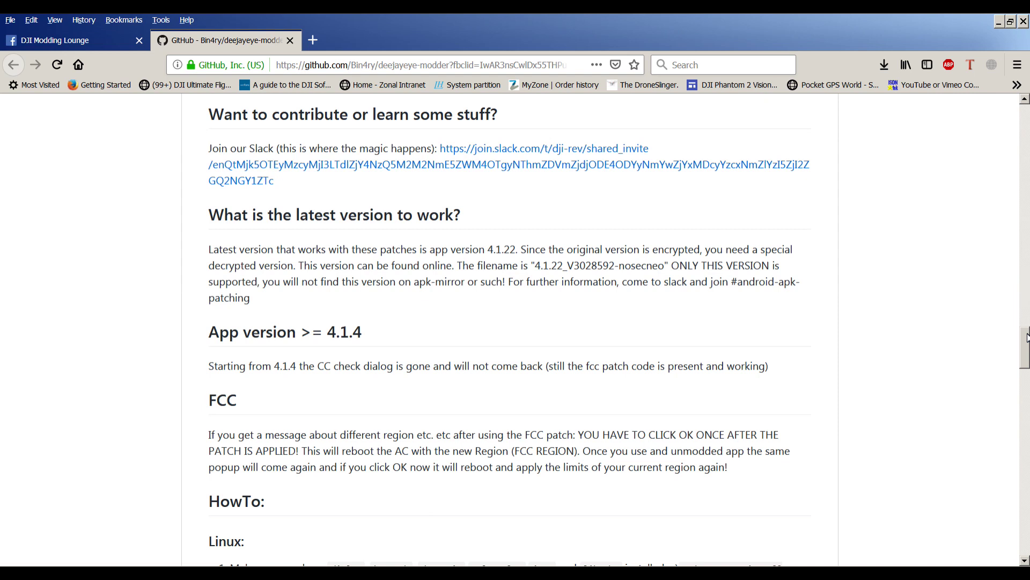
{"action": "left_click", "coordinate": [999, 21]}
- Copy dji.go.v4-4.1.22-3028592-noseceo.apk from Downloads\Quad Stuff\moddable go 4 android app
{"action": "key", "text": "super+e"}
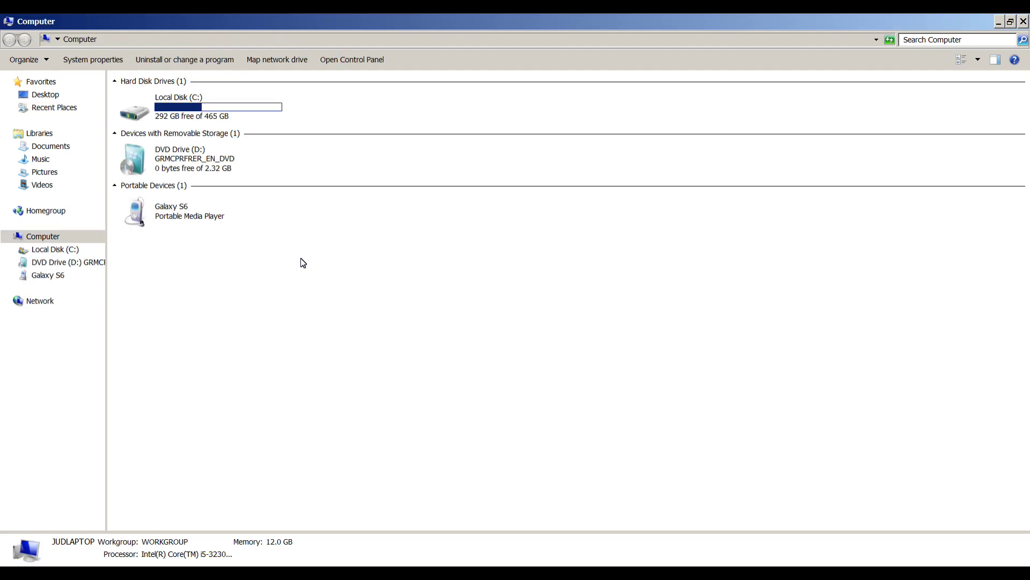
{"action": "left_click", "coordinate": [58, 109]}
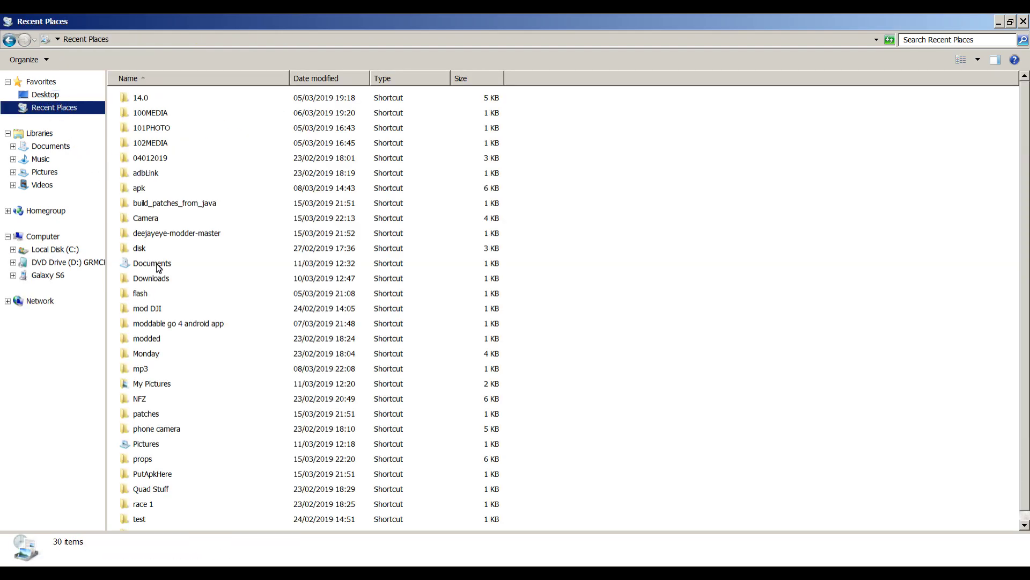
{"action": "double_click", "coordinate": [153, 276]}
{"action": "left_click", "coordinate": [146, 99]}
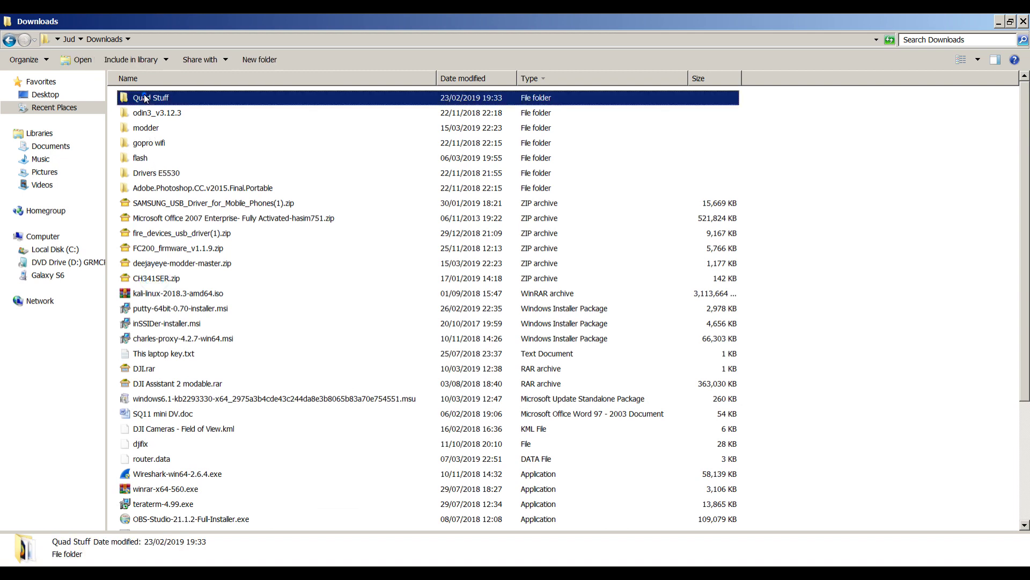
{"action": "double_click", "coordinate": [146, 98]}
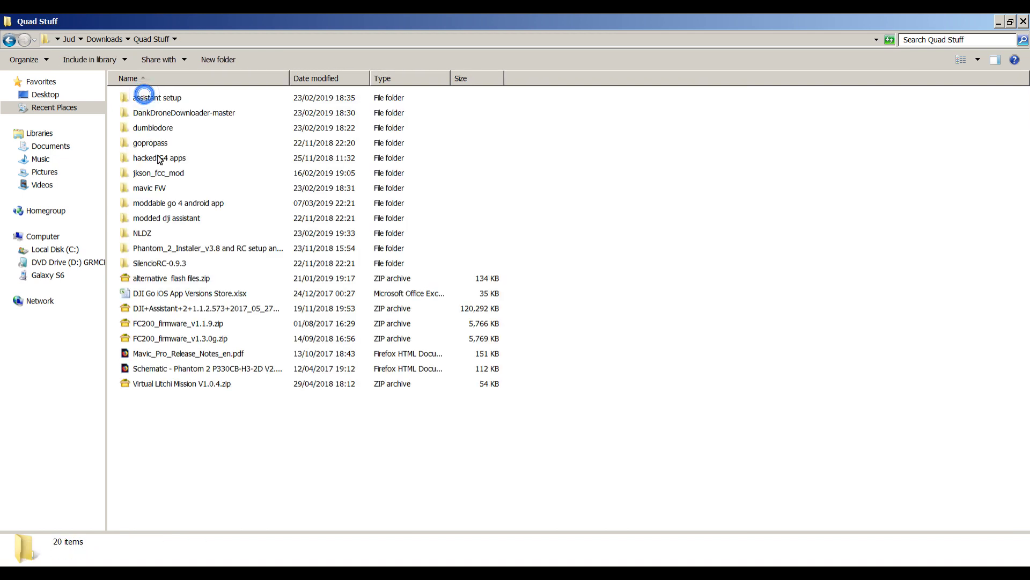
{"action": "double_click", "coordinate": [176, 204]}
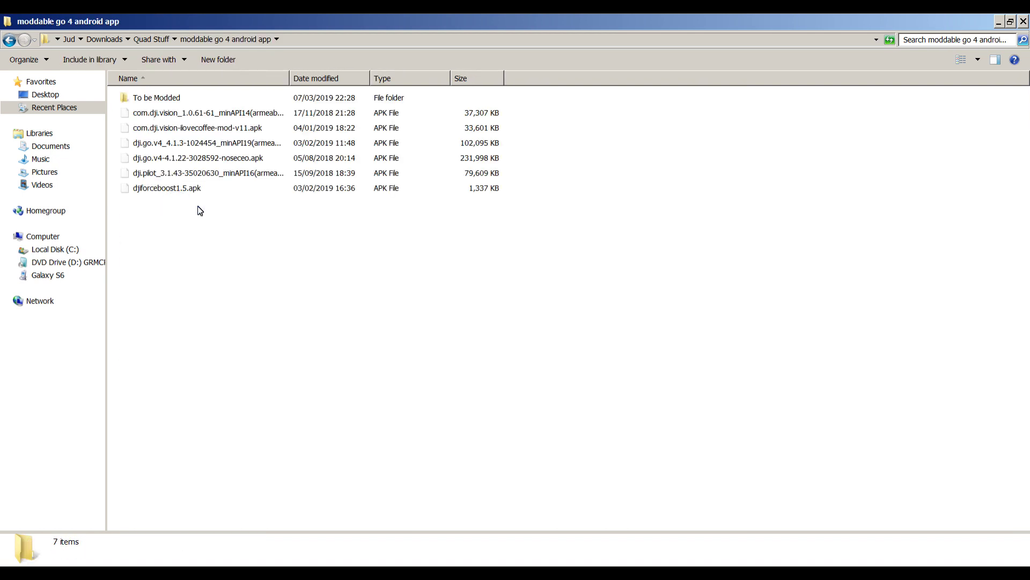
{"action": "left_click", "coordinate": [240, 159]}
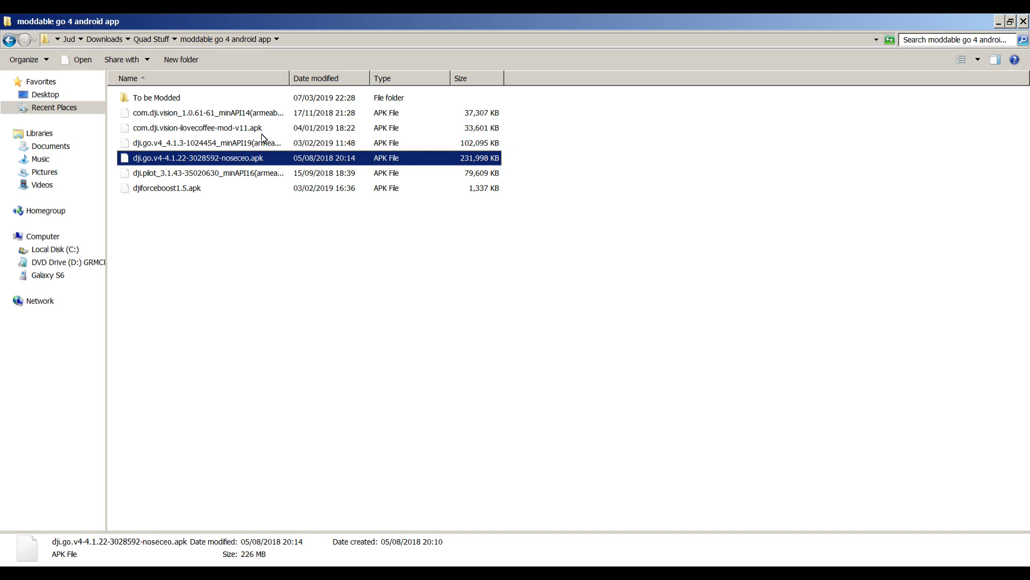
{"action": "left_click", "coordinate": [1023, 20]}
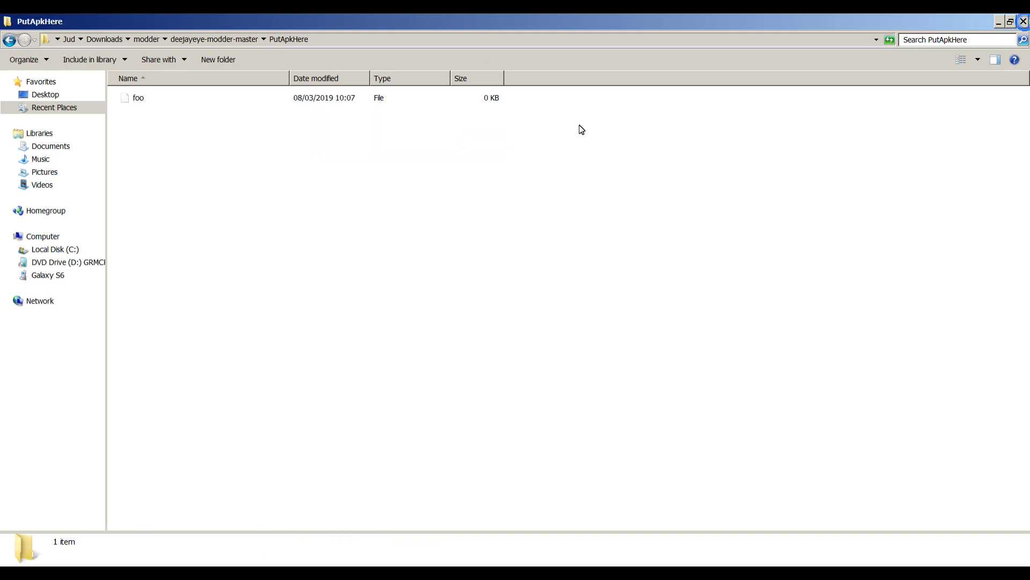
{"action": "left_click", "coordinate": [9, 40]}
- Paste the noseceo APK into PutApkHere and rename it orig.apk
{"action": "double_click", "coordinate": [173, 128]}
{"action": "right_click", "coordinate": [173, 126]}
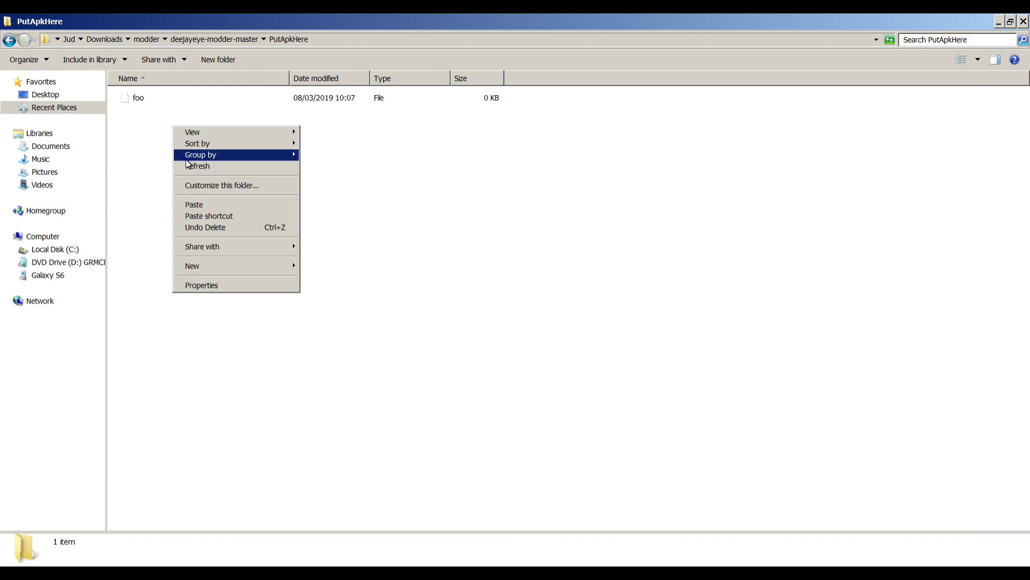
{"action": "left_click", "coordinate": [196, 207]}
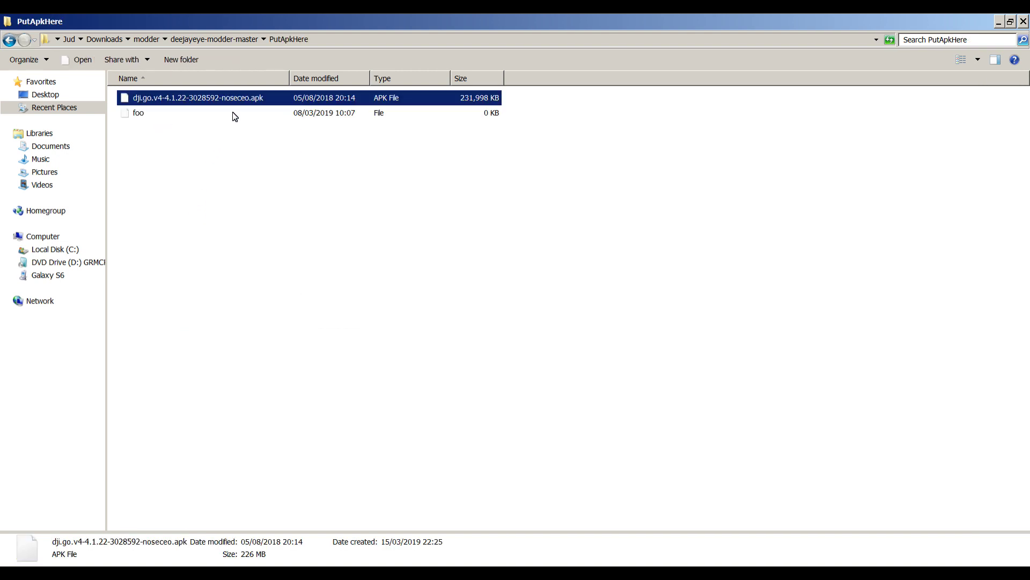
{"action": "left_click", "coordinate": [241, 100]}
{"action": "key", "text": "BackSpace"}
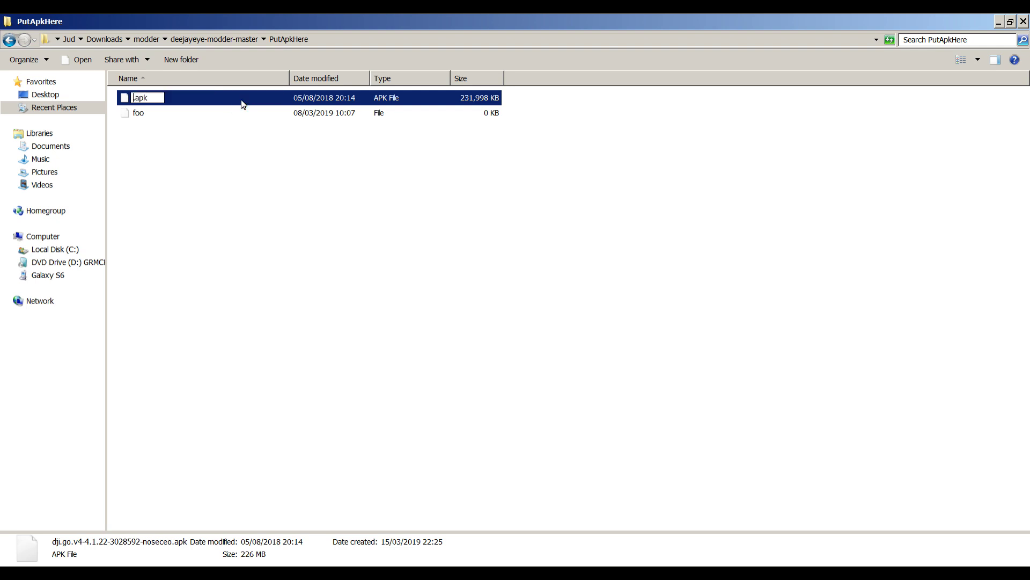
{"action": "type", "text": "orig"}
{"action": "left_click", "coordinate": [250, 183]}
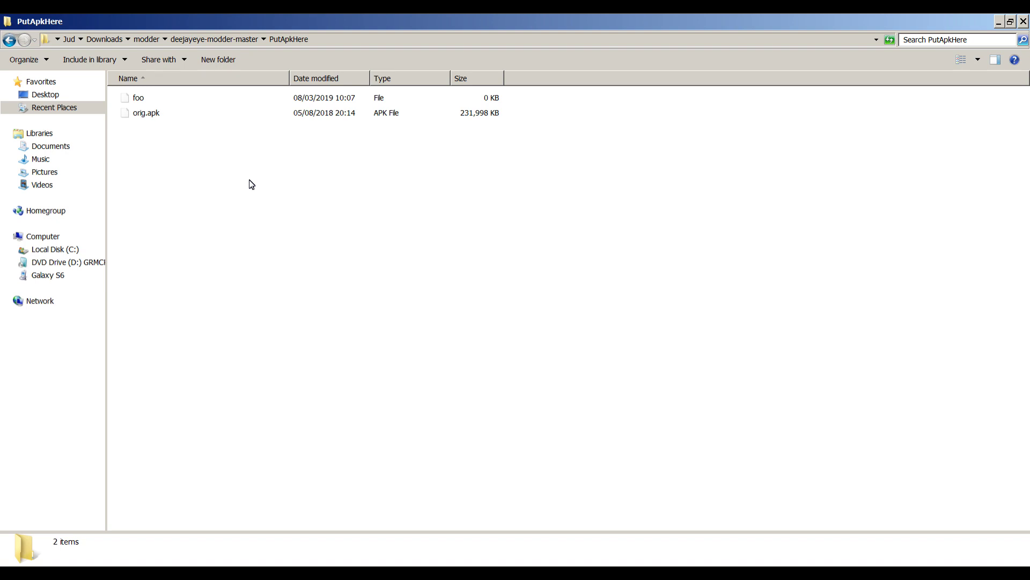
{"action": "left_click", "coordinate": [15, 44]}
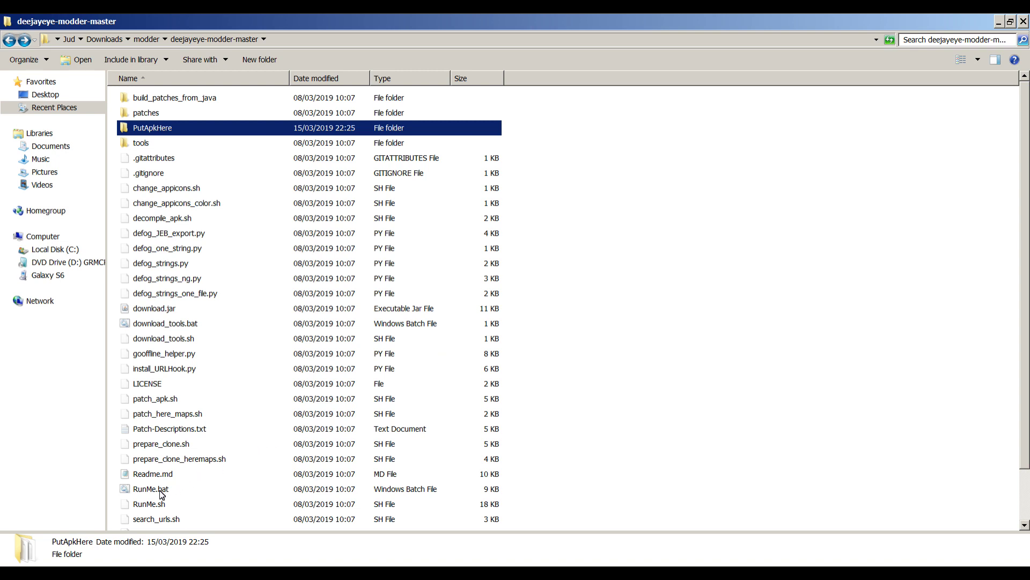
- Rerun RunMe.bat as administrator; it now reports tools\apktool.jar missing
{"action": "left_click", "coordinate": [150, 488]}
{"action": "right_click", "coordinate": [160, 491]}
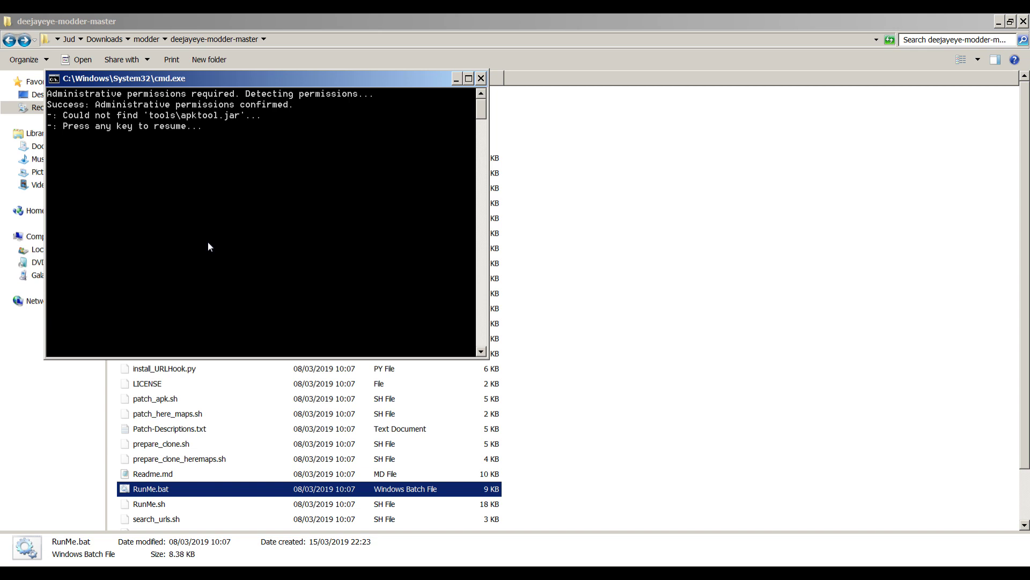
{"action": "key", "text": "Return"}
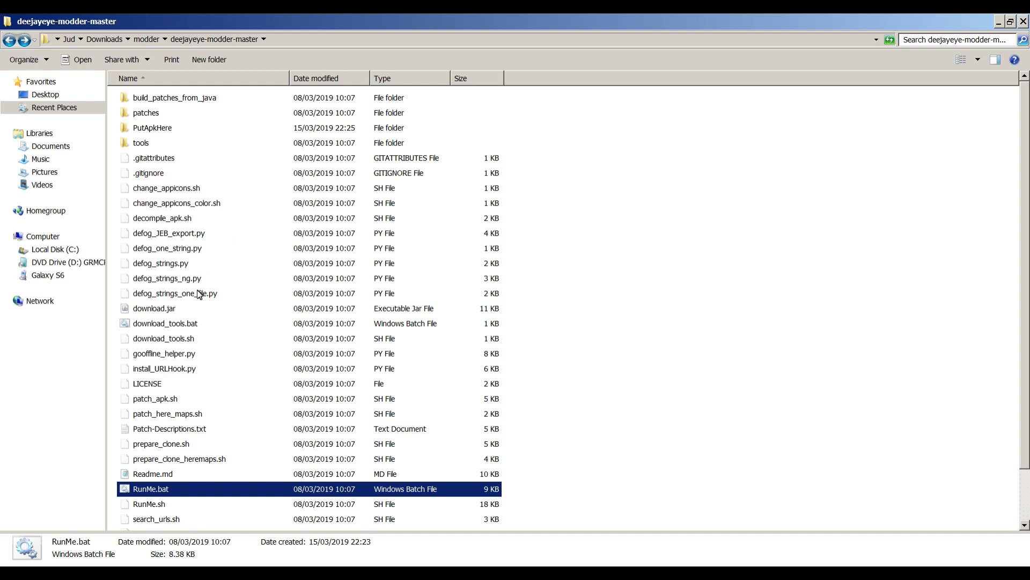
{"action": "left_click", "coordinate": [185, 326]}
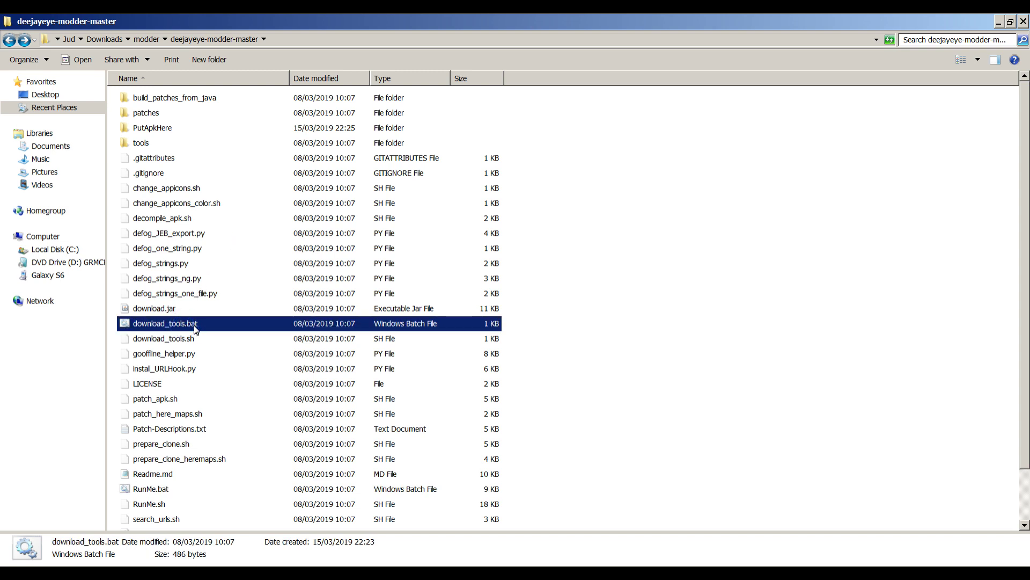
- Run download_tools.bat to fetch apktool_2.2.4.jar, bspatch.exe and patch-2.5.9-7-bin.zip into tools
{"action": "right_click", "coordinate": [195, 329]}
{"action": "left_click", "coordinate": [161, 489]}
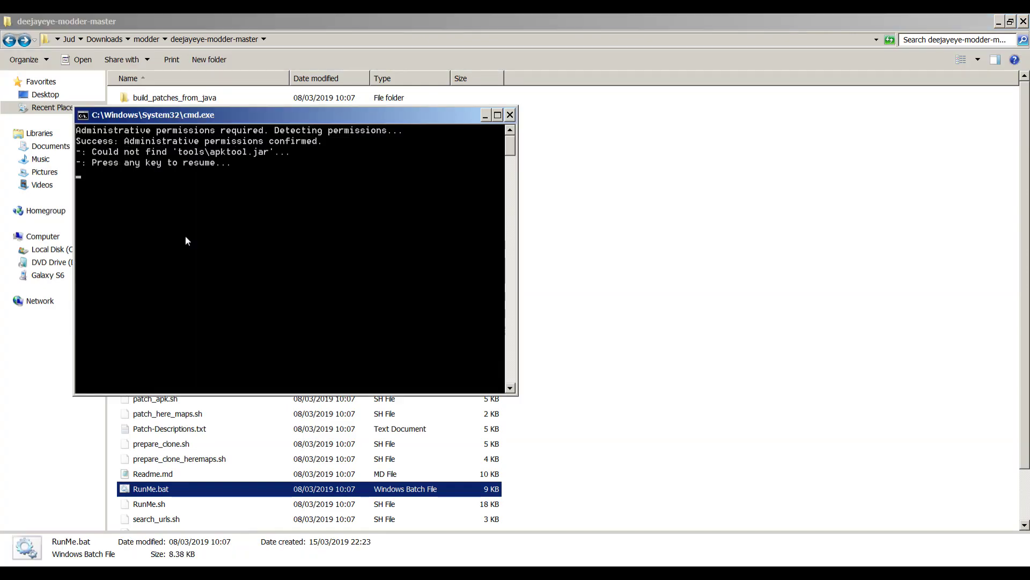
{"action": "key", "text": "Return"}
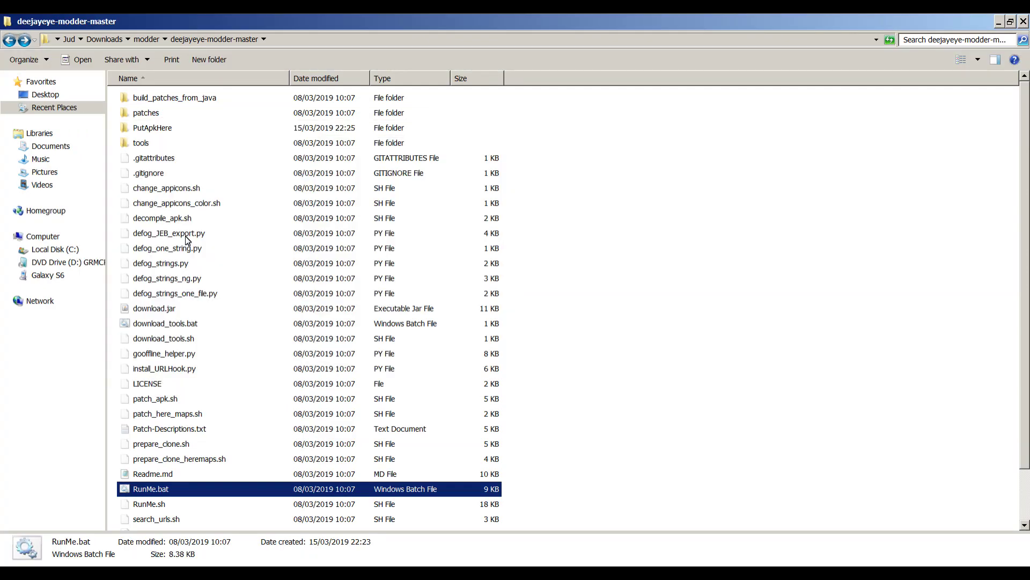
{"action": "double_click", "coordinate": [194, 324]}
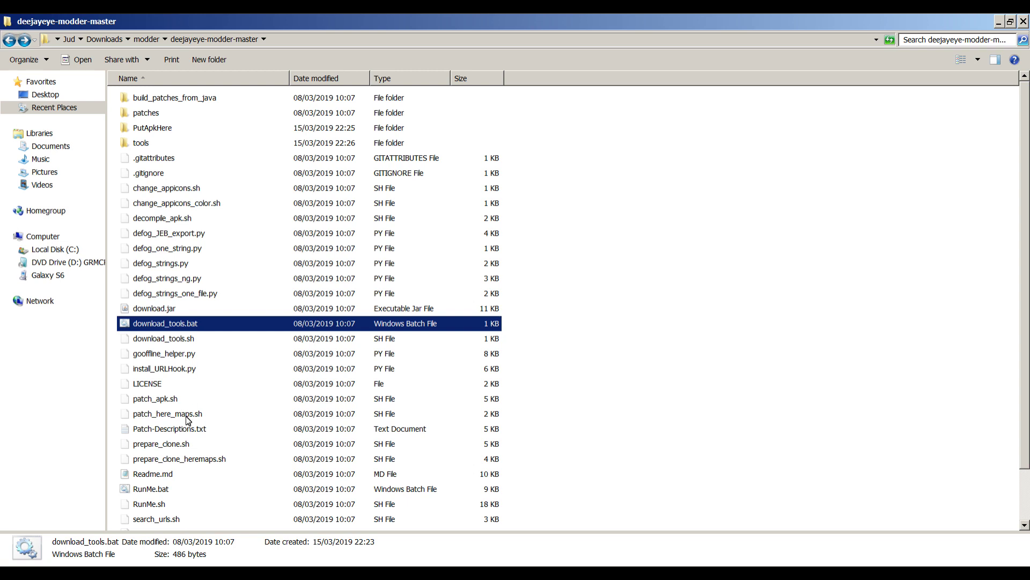
- Launch DeeJayEYE Patcher v45 via RunMe.bat as administrator and enable adjustAltitude (option 1)
{"action": "right_click", "coordinate": [162, 490]}
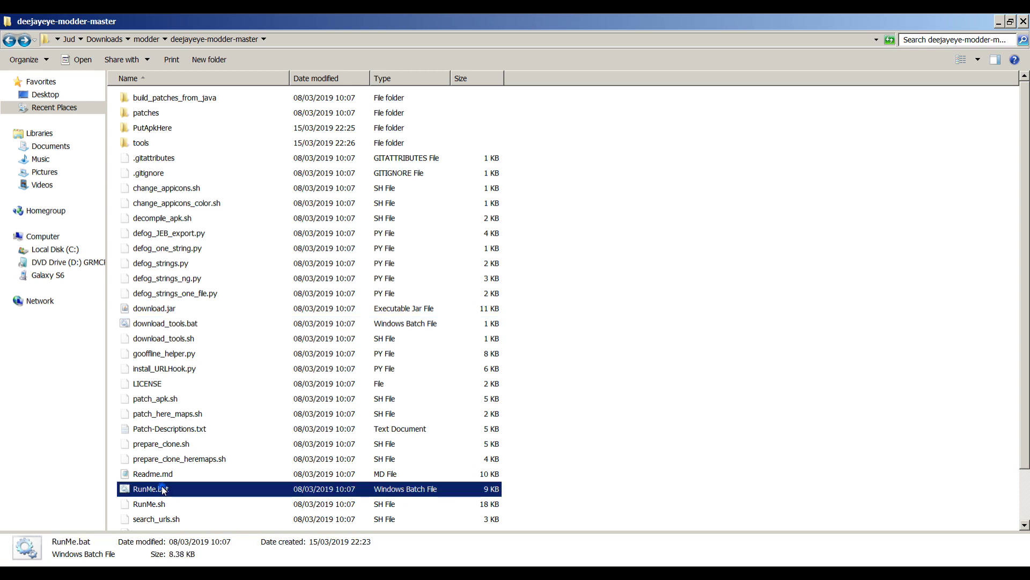
{"action": "left_click", "coordinate": [202, 234]}
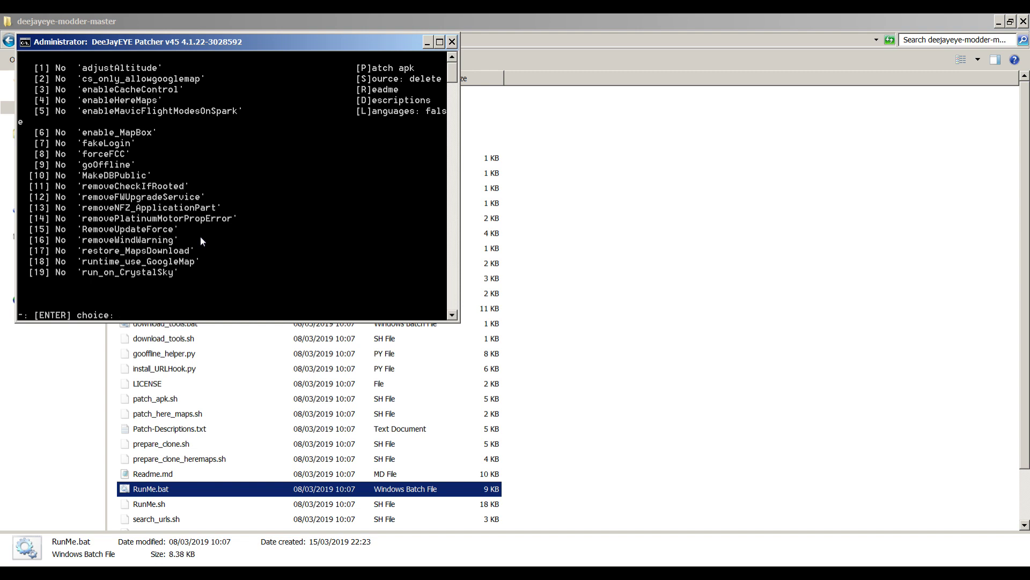
{"action": "type", "text": "1"}
{"action": "key", "text": "Return"}
- Enable enableCacheControl, enable_MapBox, fakeLogin and forceFCC (options 3, 6, 7, 8)
{"action": "type", "text": "3"}
{"action": "key", "text": "Return"}
{"action": "type", "text": "6"}
{"action": "key", "text": "Return"}
{"action": "type", "text": "7"}
{"action": "key", "text": "Return"}
{"action": "type", "text": "8"}
{"action": "key", "text": "Return"}
- Enable goOffline, removeCheckIfRooted, removeFWUpgradeService and removeNFZ_ApplicationPart (options 9, 11, 12, 13)
{"action": "type", "text": "9"}
{"action": "key", "text": "Return"}
{"action": "type", "text": "11"}
{"action": "key", "text": "Return"}
{"action": "type", "text": "12"}
{"action": "key", "text": "Return"}
{"action": "type", "text": "13"}
{"action": "key", "text": "Return"}
- Enable RemoveUpdateForce, removeWindWarning, restore_MapsDownload and runtime_use_GoogleMap (options 15, 16, 17, 18)
{"action": "type", "text": "15"}
{"action": "key", "text": "Return"}
{"action": "type", "text": "16"}
{"action": "key", "text": "Return"}
{"action": "type", "text": "17"}
{"action": "key", "text": "Return"}
{"action": "type", "text": "18"}
{"action": "key", "text": "Return"}
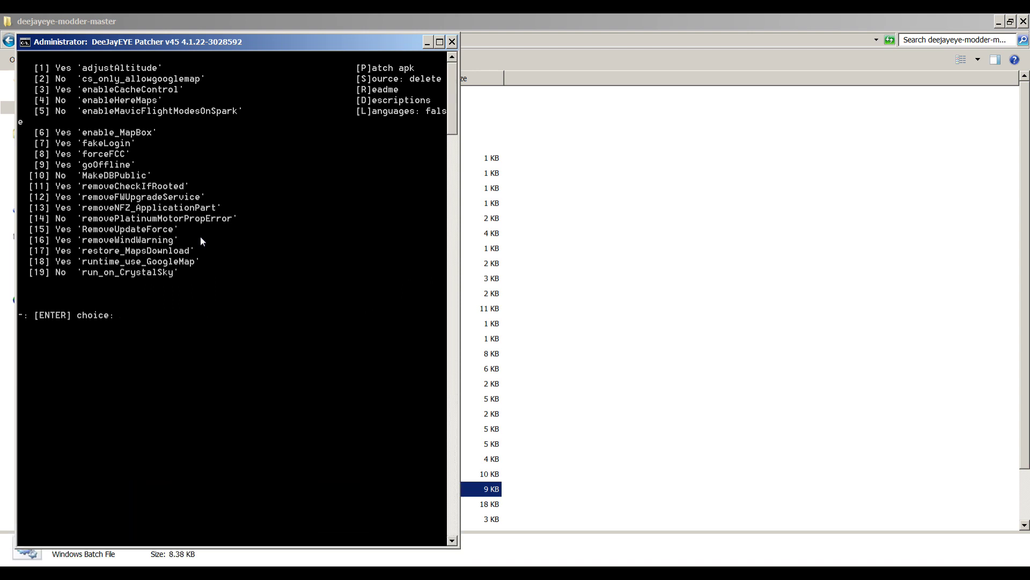
- Apply all 13 selected patches to rebuild and sign the APK, then close the finished console
{"action": "type", "text": "p"}
{"action": "key", "text": "Return"}
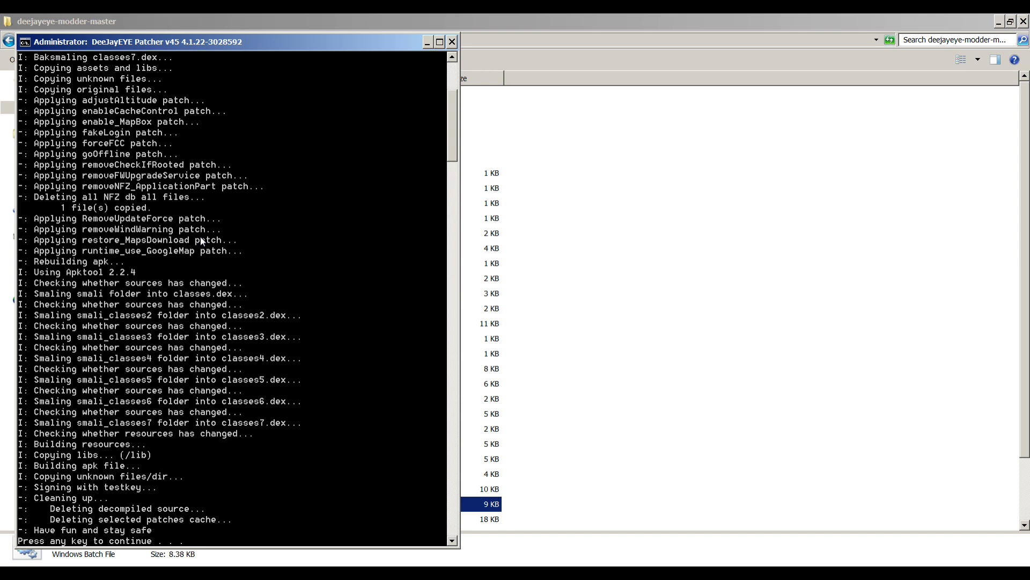
{"action": "key", "text": "Return"}
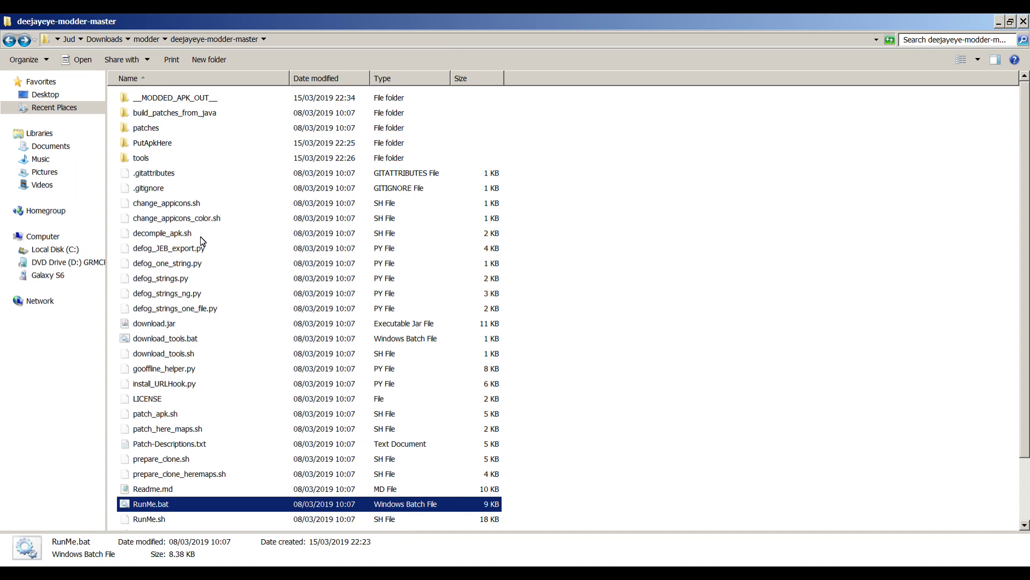
- Open the __MODDED_APK_OUT__ folder that holds the rebuilt APK
{"action": "double_click", "coordinate": [191, 104]}
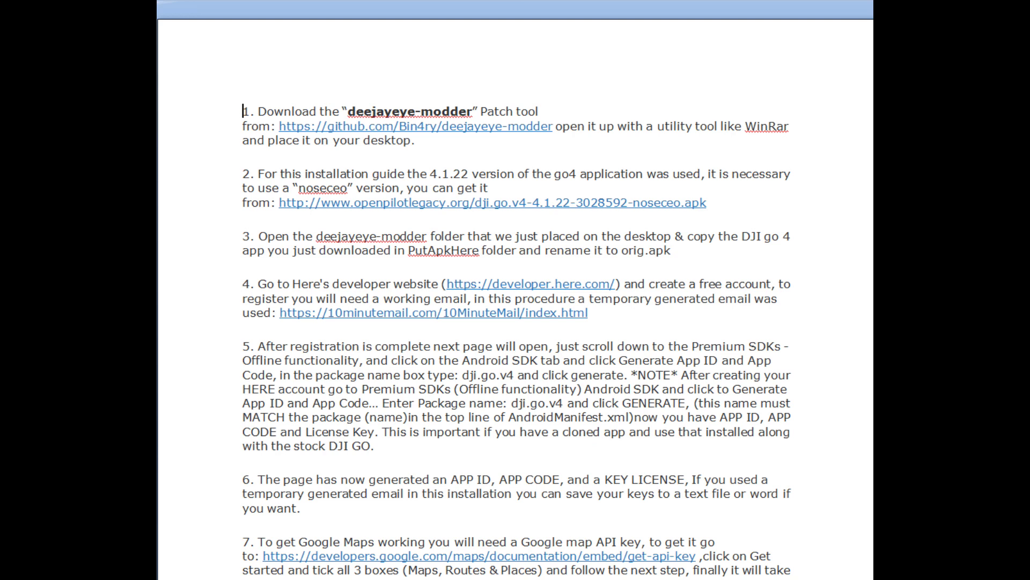
- Scroll through the Word installation guide down to step 9
{"action": "scroll", "coordinate": [737, 236], "scroll_direction": "down", "scroll_amount": 3}
{"action": "scroll", "coordinate": [515, 290], "scroll_direction": "down", "scroll_amount": 1}
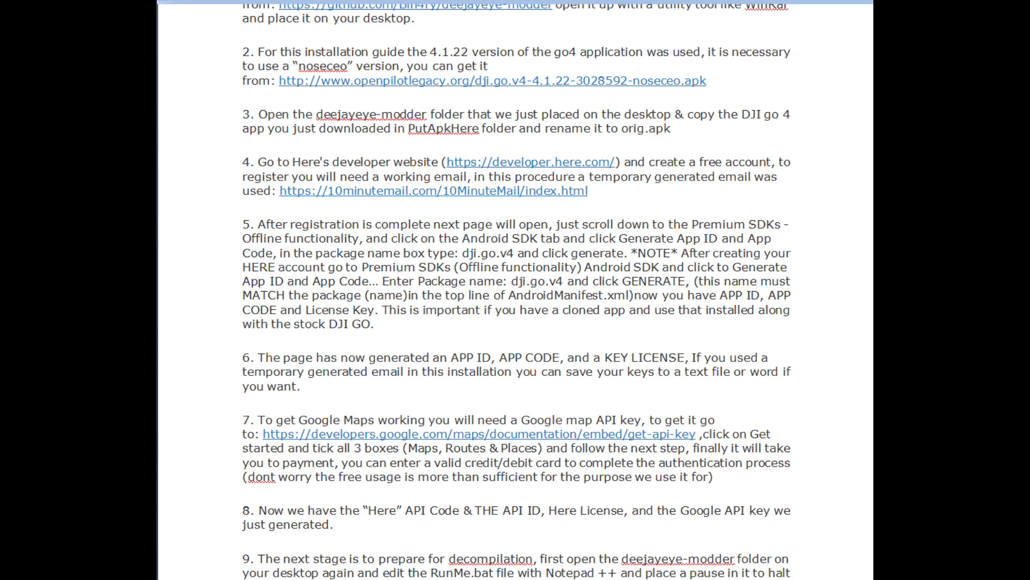
{"action": "scroll", "coordinate": [515, 290], "scroll_direction": "down", "scroll_amount": 6}
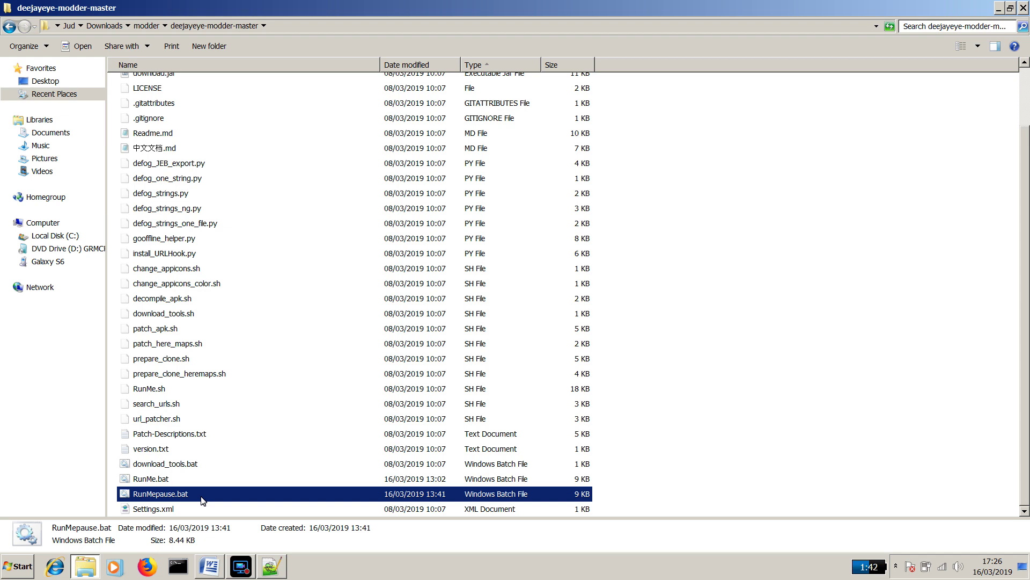
- Minimize Notepad++ and return to RunMepause.bat in the deejayeye-modder-master folder
{"action": "right_click", "coordinate": [201, 497]}
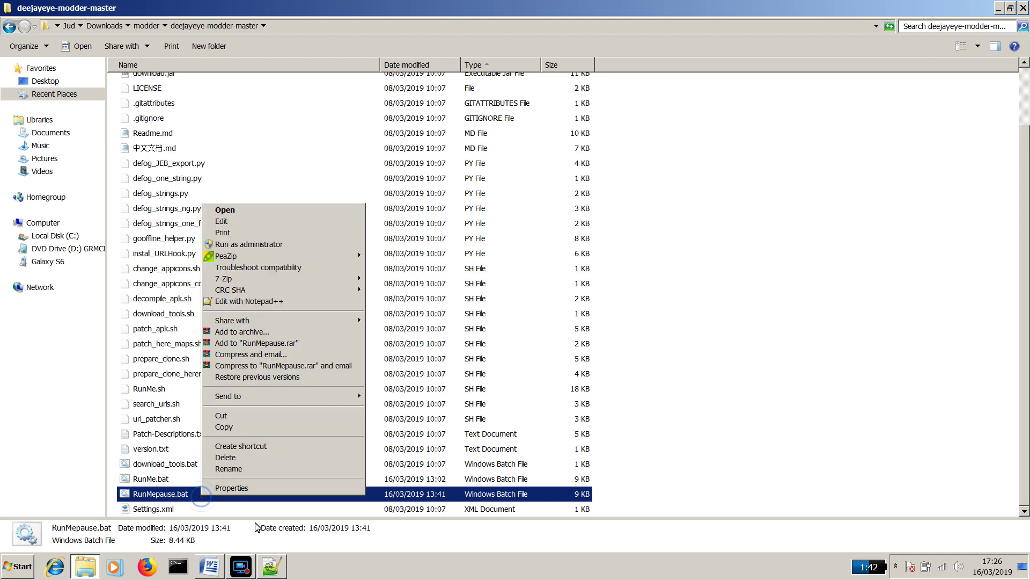
{"action": "left_click", "coordinate": [266, 576]}
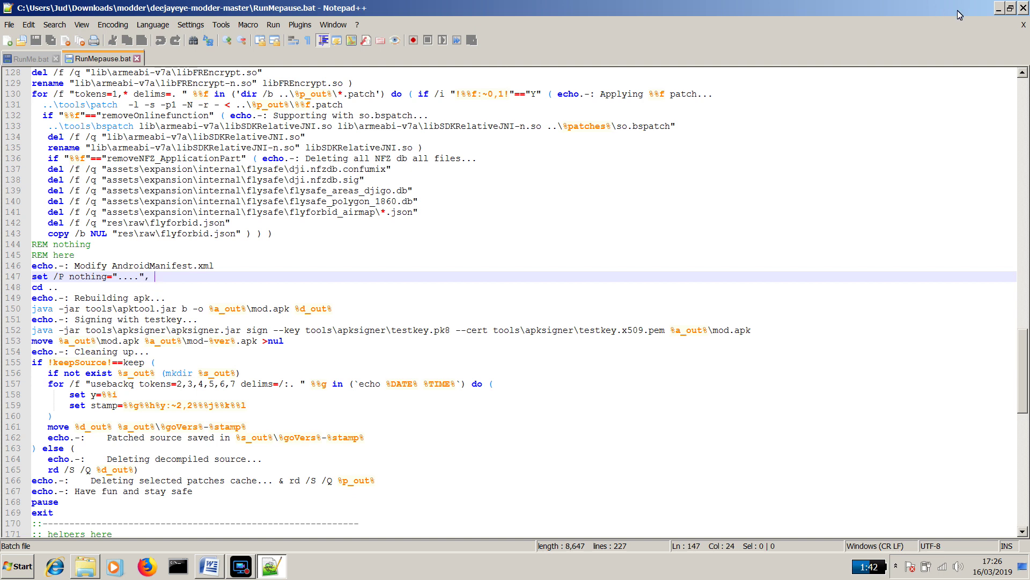
{"action": "left_click", "coordinate": [999, 8]}
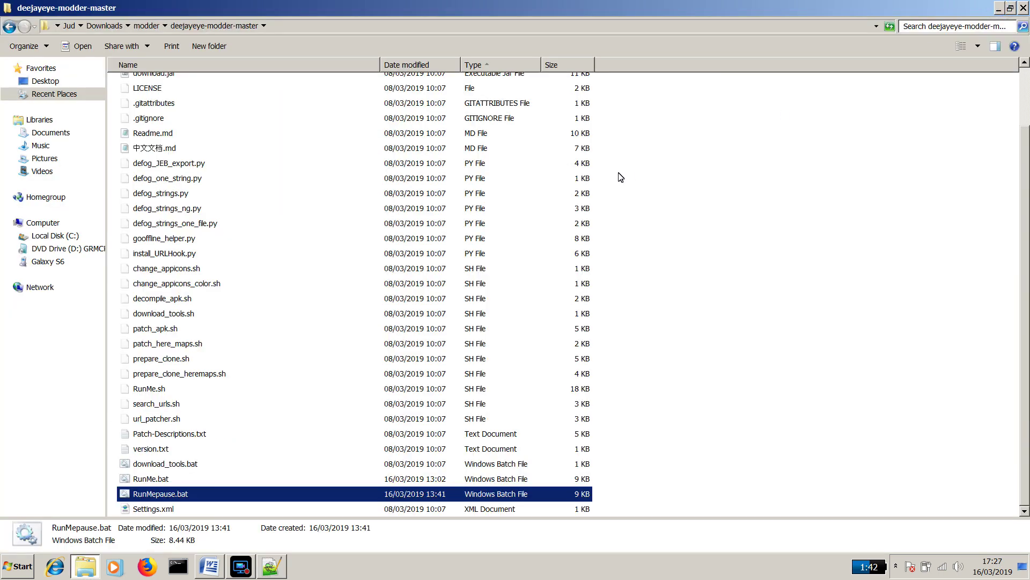
{"action": "right_click", "coordinate": [165, 495]}
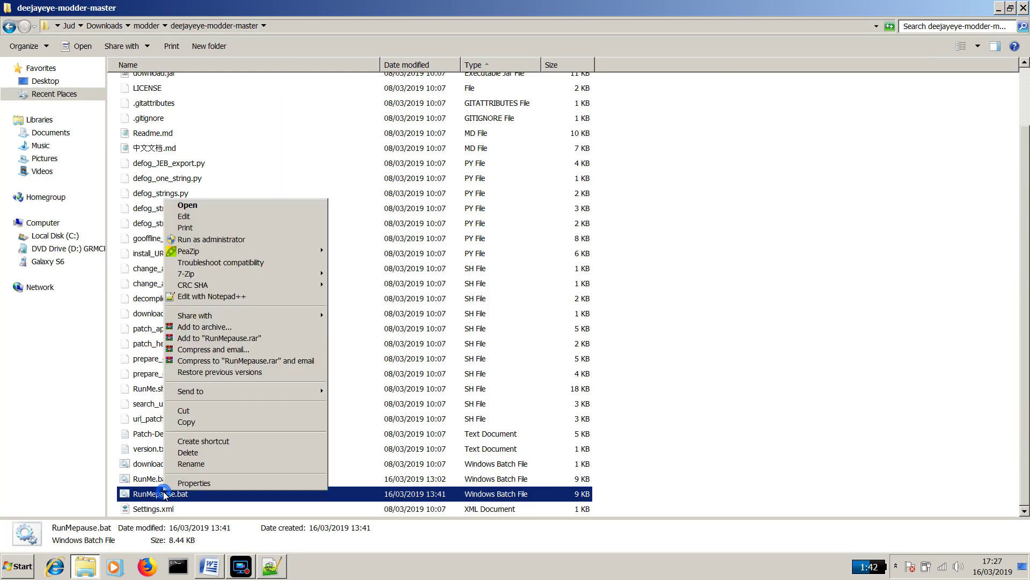
- Run RunMepause.bat as administrator, enable option 18 runtime_use_GoogleMap, and start patching with p
{"action": "left_click", "coordinate": [222, 239]}
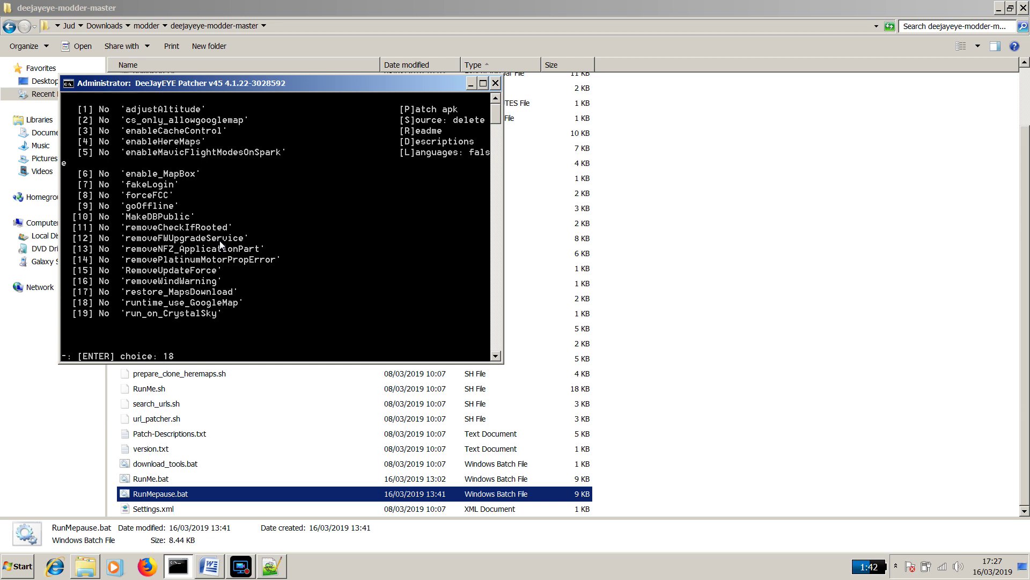
{"action": "type", "text": "18"}
{"action": "key", "text": "Return"}
{"action": "type", "text": "p"}
{"action": "key", "text": "Return"}
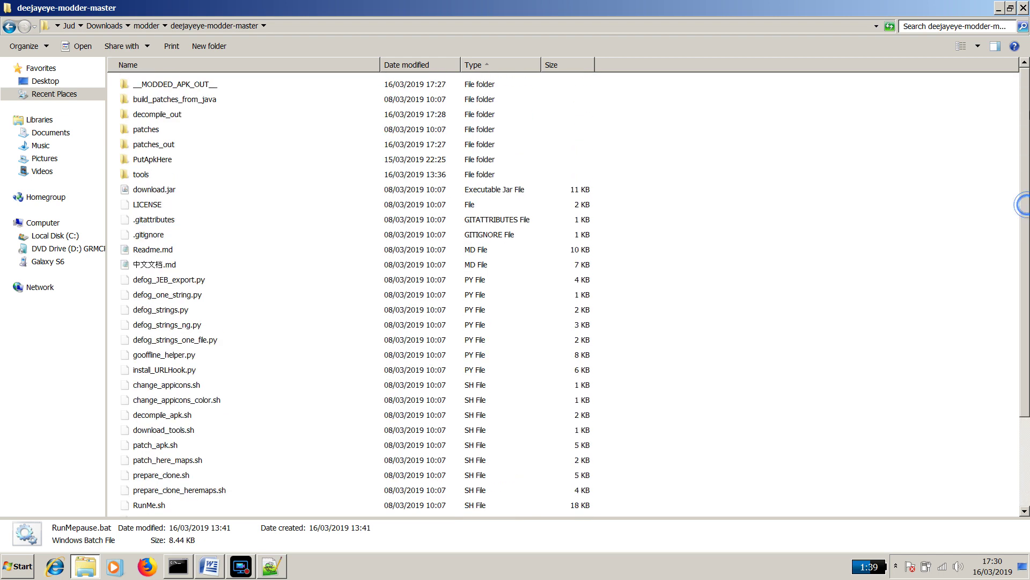
- Open AndroidManifest.xml from decompile_out in Notepad++
{"action": "double_click", "coordinate": [172, 114]}
{"action": "left_click", "coordinate": [193, 265]}
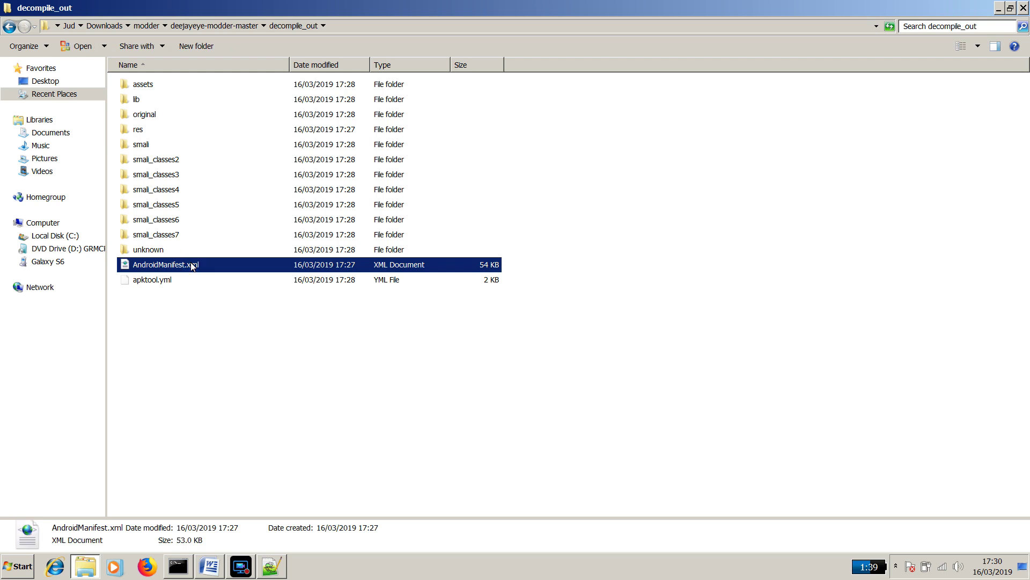
{"action": "right_click", "coordinate": [193, 265]}
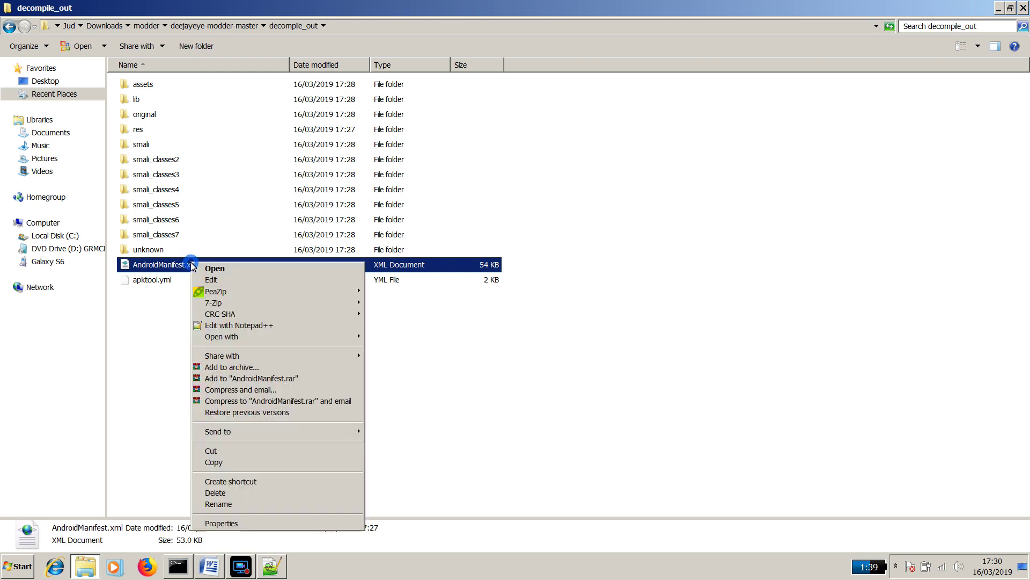
{"action": "left_click", "coordinate": [265, 328]}
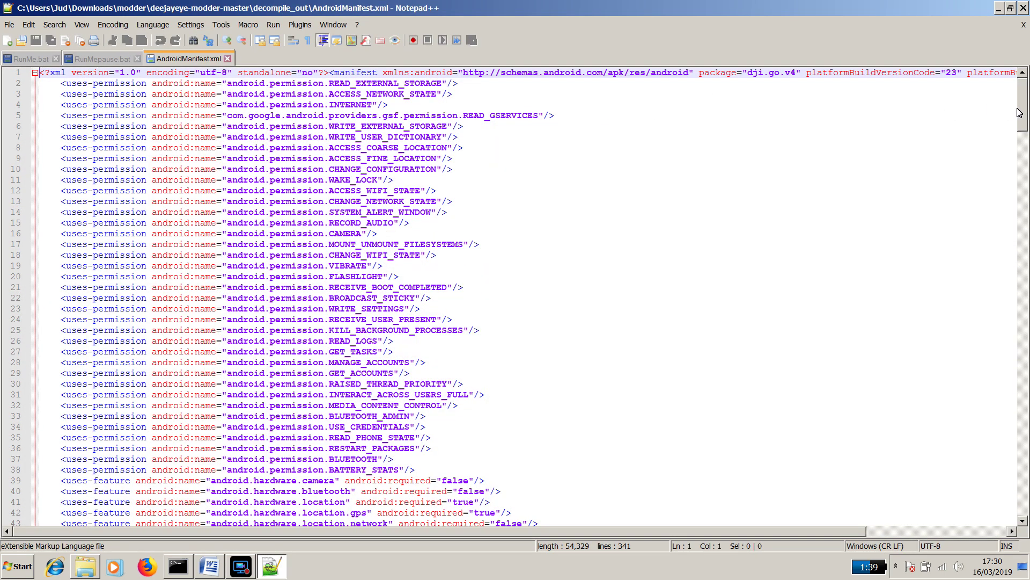
- Check the Google Maps API key entries near line 62, then close Notepad++ unchanged
{"action": "left_click_drag", "start_coordinate": [1019, 112], "coordinate": [1026, 172]}
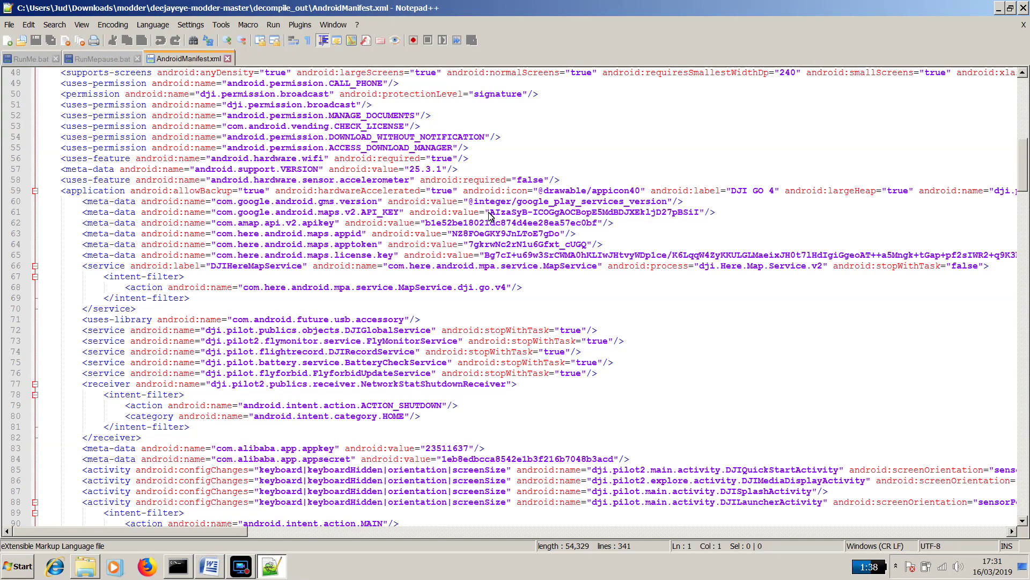
{"action": "left_click", "coordinate": [1023, 8]}
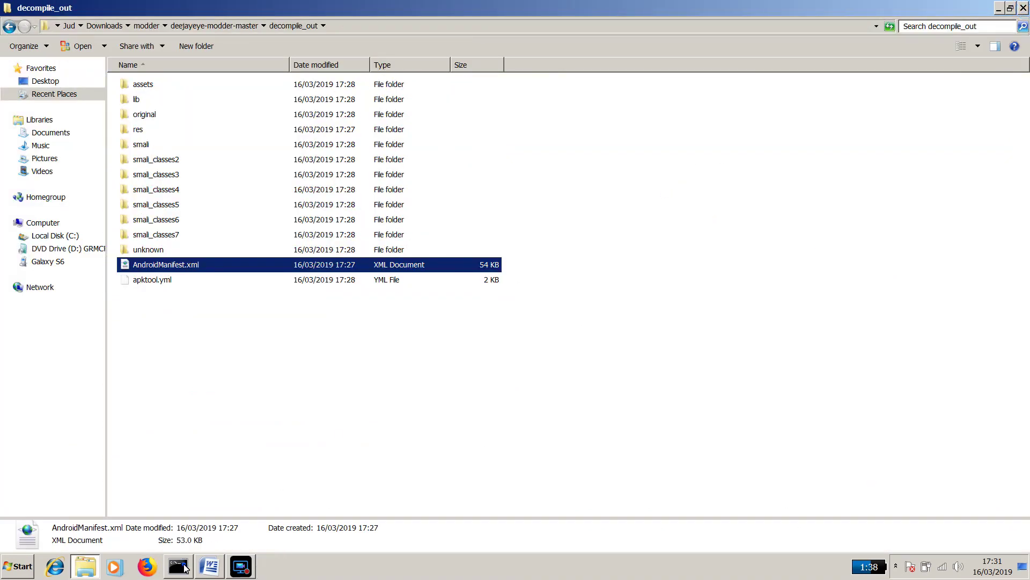
- Let the patcher console finish rebuilding and signing the APK, then minimize it
{"action": "left_click", "coordinate": [183, 567]}
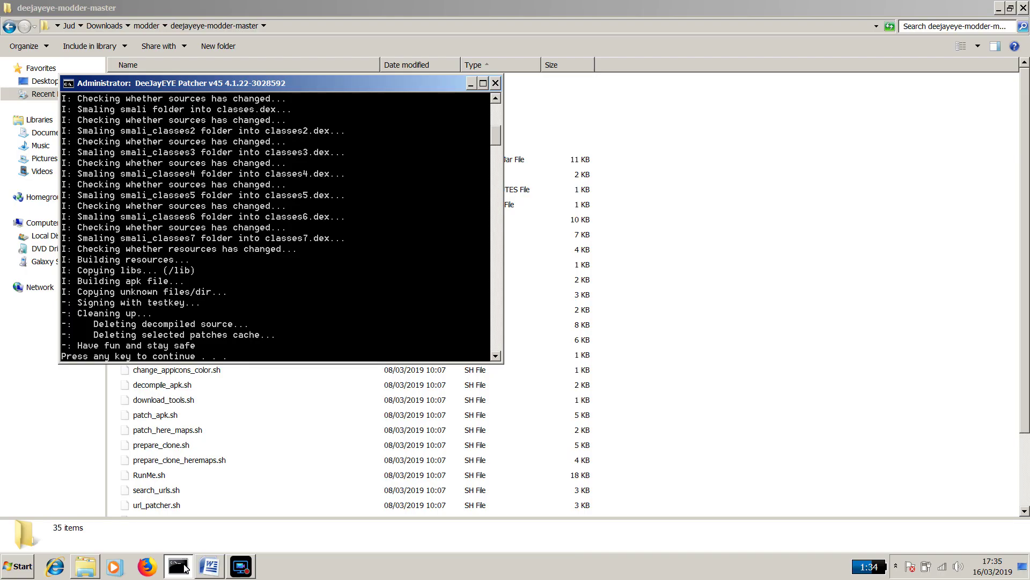
{"action": "left_click", "coordinate": [180, 566]}
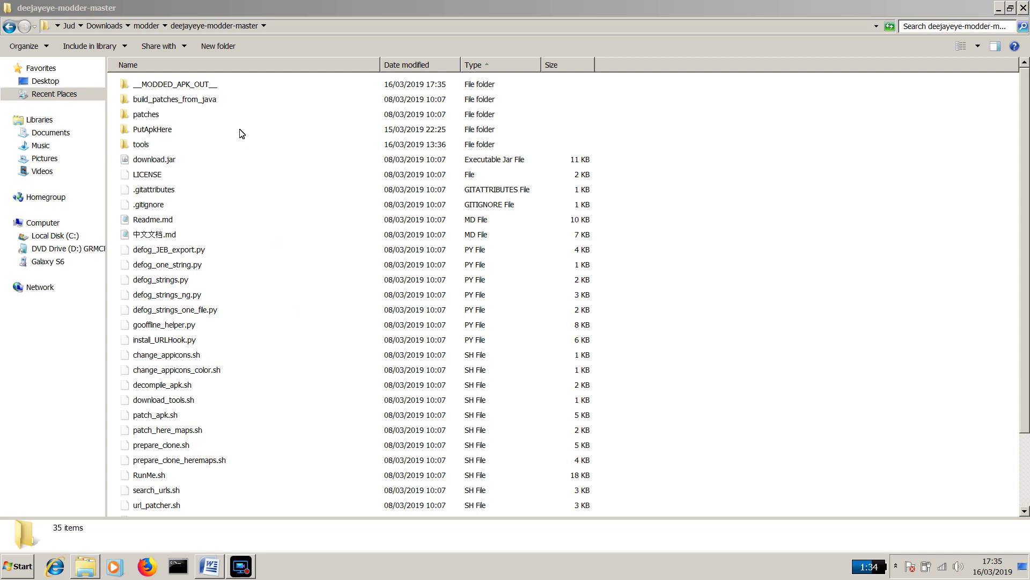
- Confirm mod-45.apk in __MODDED_APK_OUT__, then browse the Galaxy S6 to DJI\og_settings
{"action": "double_click", "coordinate": [192, 84]}
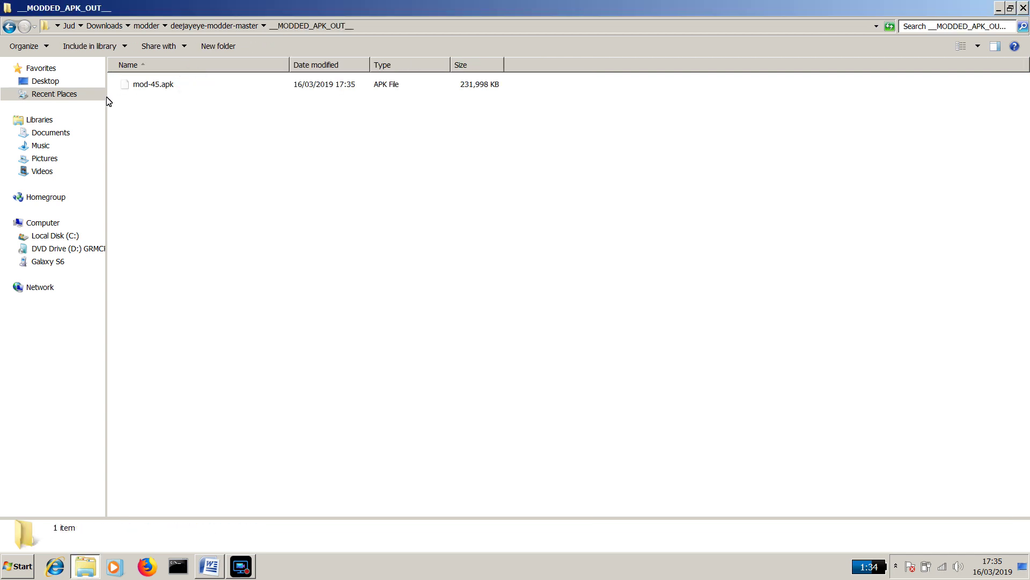
{"action": "key", "text": "BackSpace"}
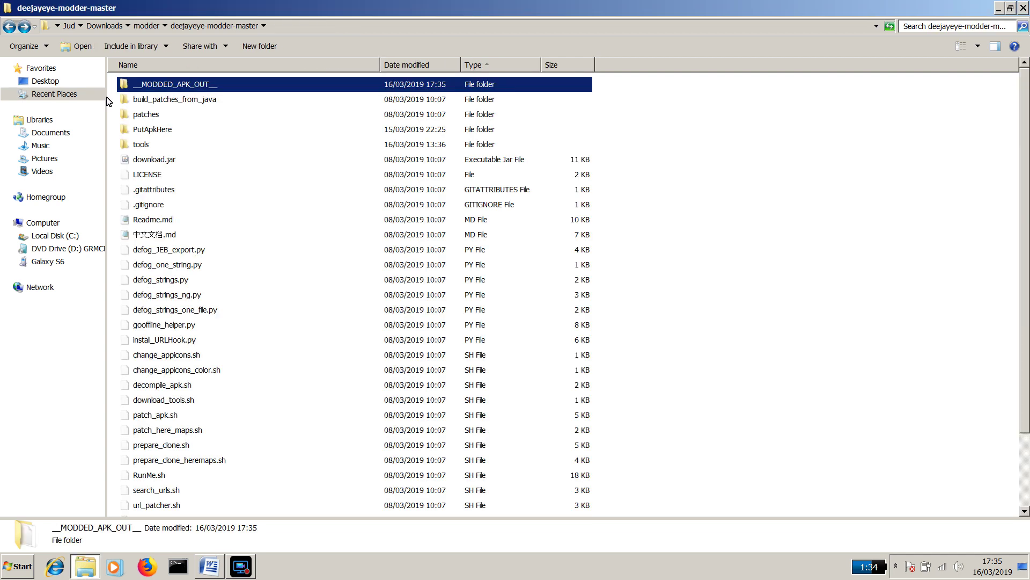
{"action": "left_click", "coordinate": [54, 262]}
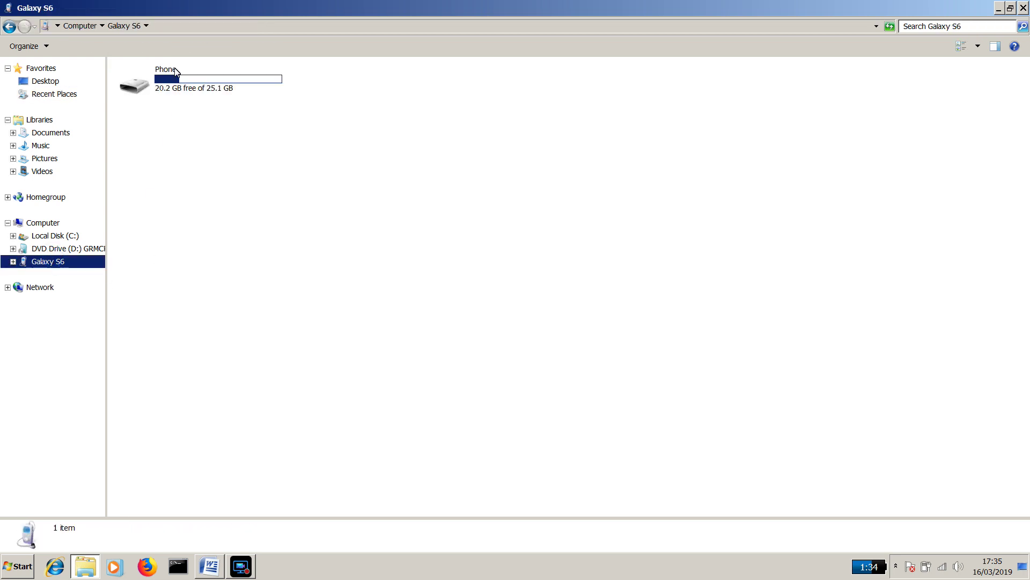
{"action": "double_click", "coordinate": [180, 83]}
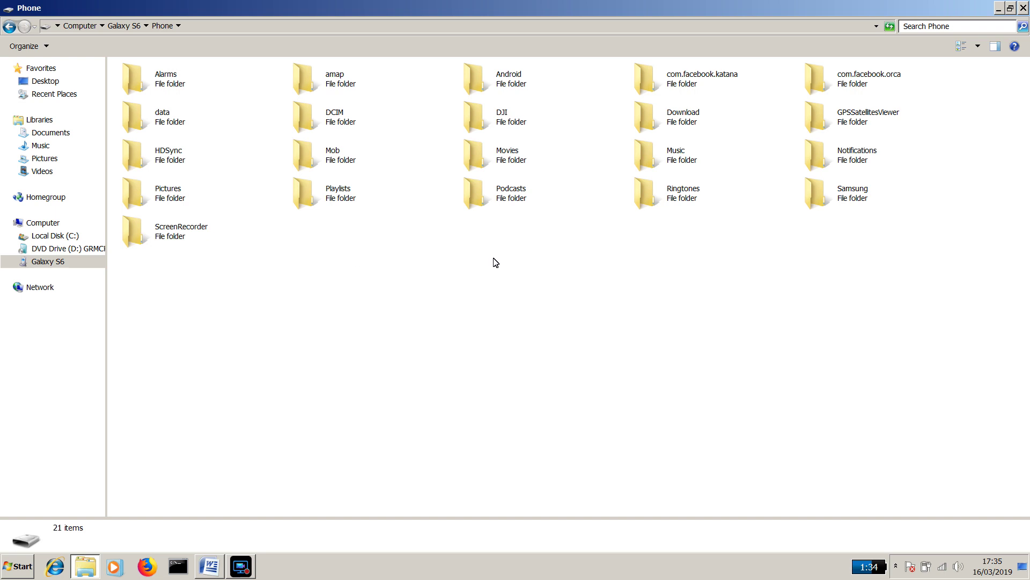
{"action": "double_click", "coordinate": [504, 118]}
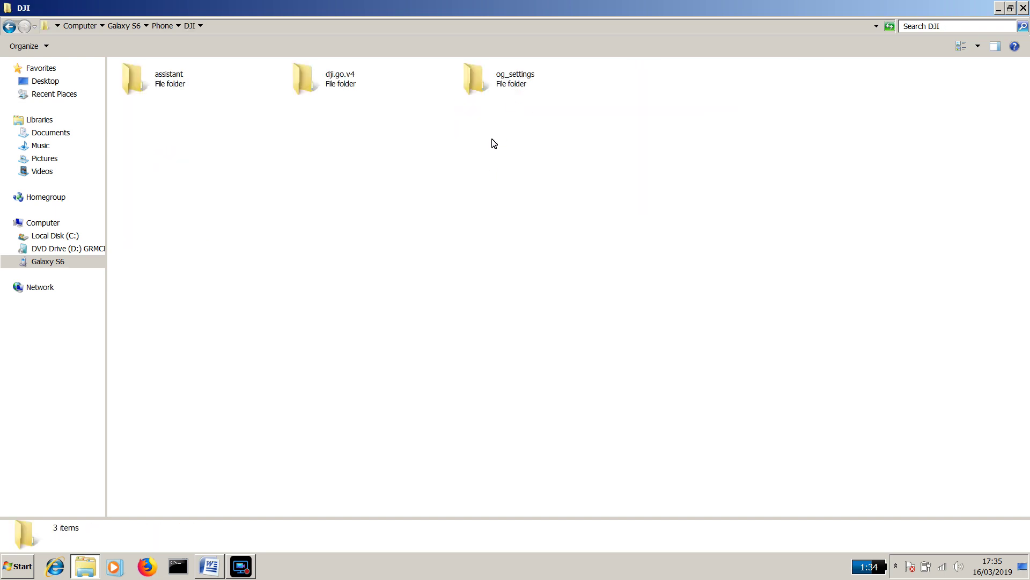
{"action": "left_click", "coordinate": [352, 86]}
{"action": "double_click", "coordinate": [352, 85]}
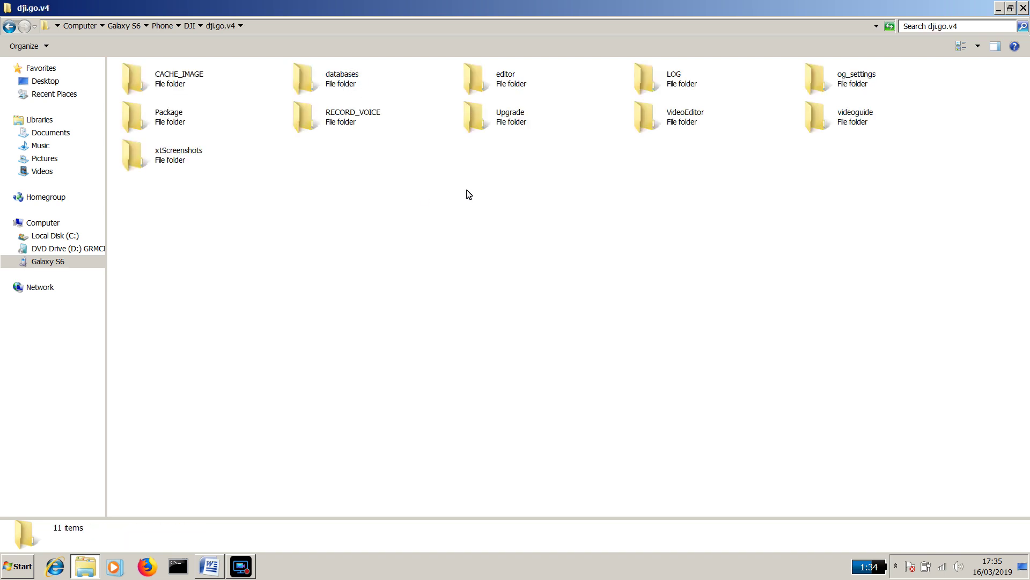
{"action": "double_click", "coordinate": [857, 81]}
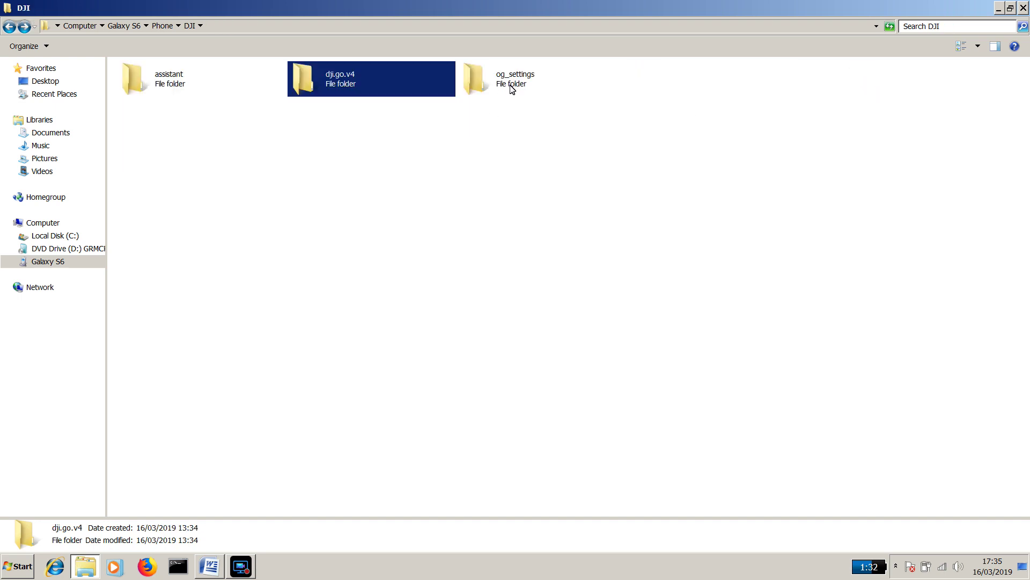
{"action": "double_click", "coordinate": [510, 86]}
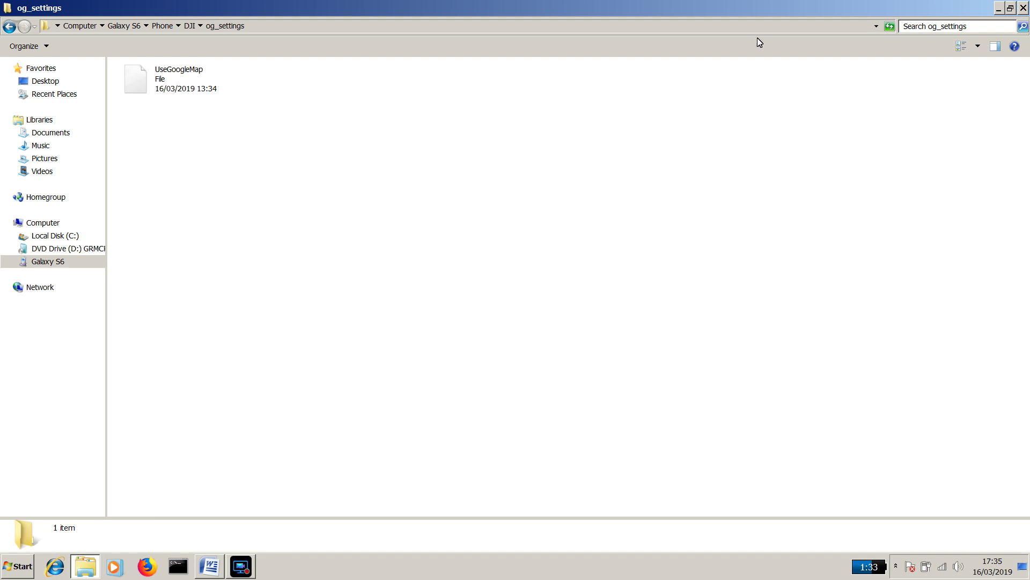
- Shrink the og_settings window and create a new text document on the desktop
{"action": "double_click", "coordinate": [988, 4]}
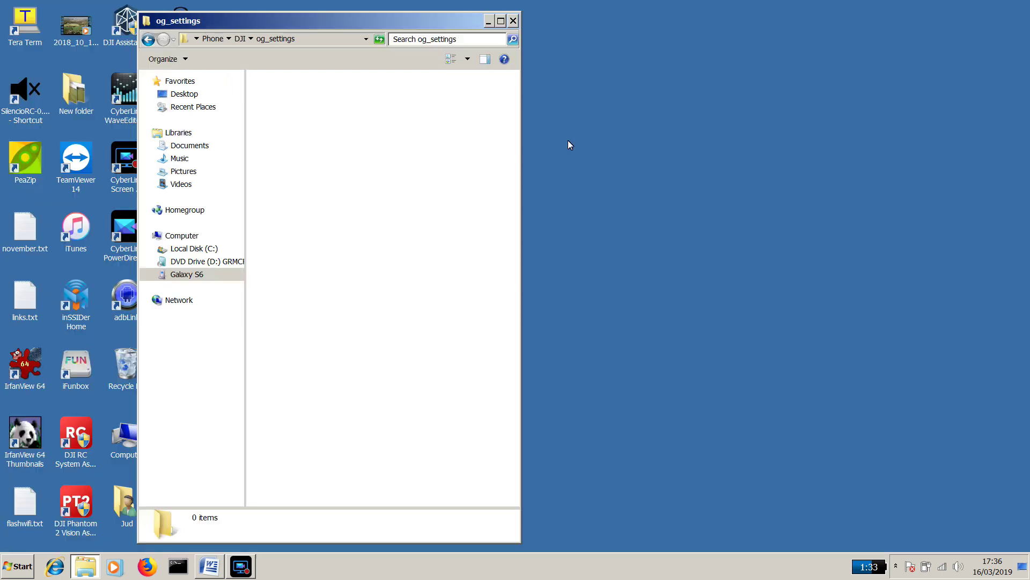
{"action": "right_click", "coordinate": [596, 139]}
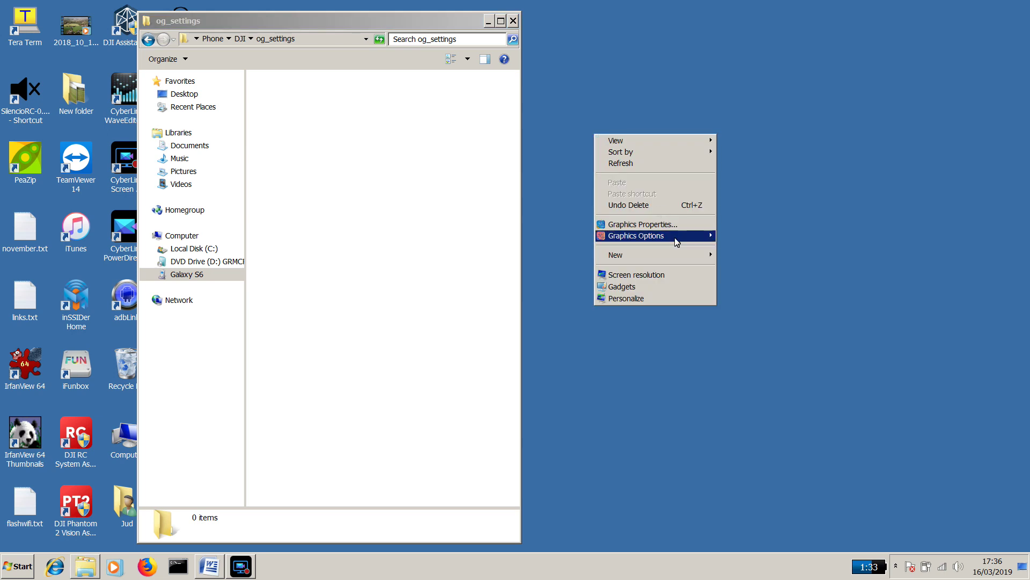
{"action": "mouse_move", "coordinate": [689, 254]}
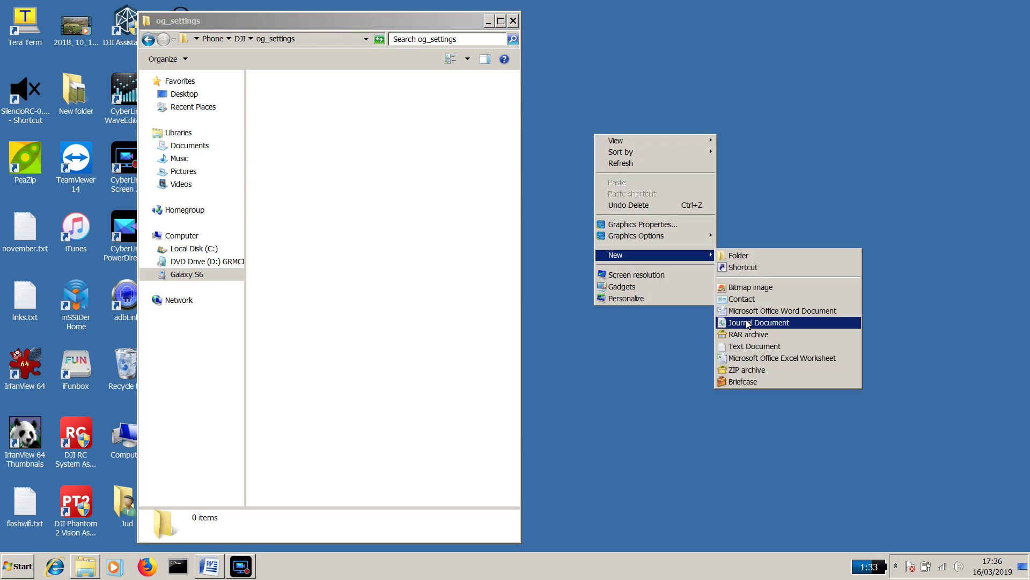
{"action": "left_click", "coordinate": [751, 346]}
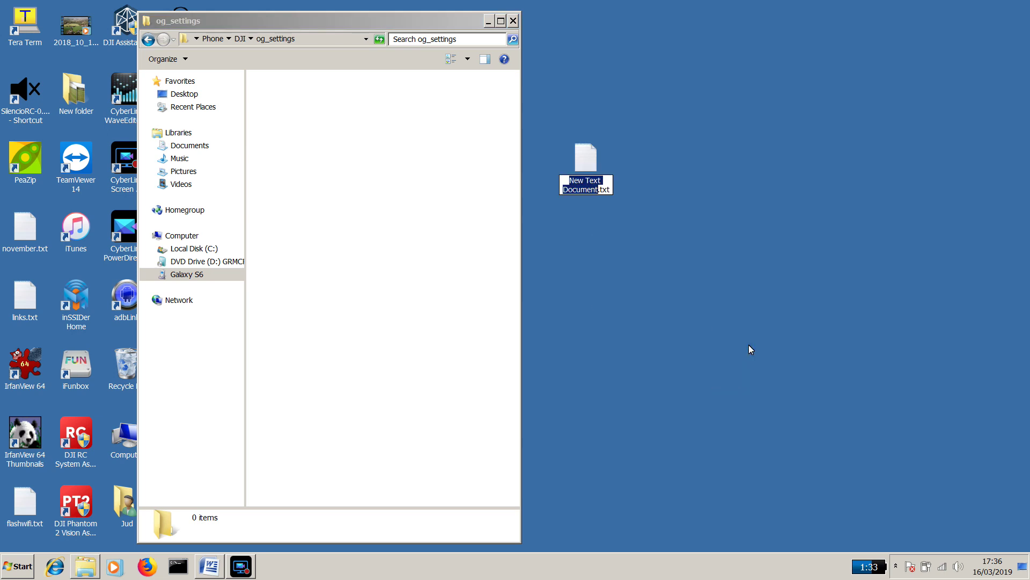
- Rename the new file to UseGoogleMap, dropping the .txt extension
{"action": "left_click_drag", "start_coordinate": [611, 191], "coordinate": [478, 158]}
{"action": "key", "text": "BackSpace"}
{"action": "type", "text": "Us"}
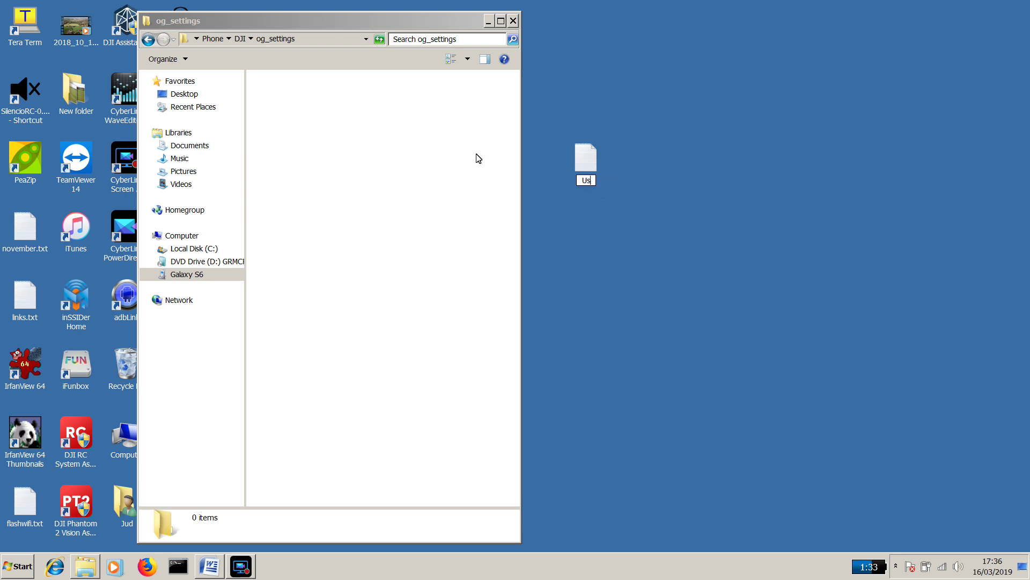
{"action": "type", "text": "eGoogleMap"}
{"action": "key", "text": "Return"}
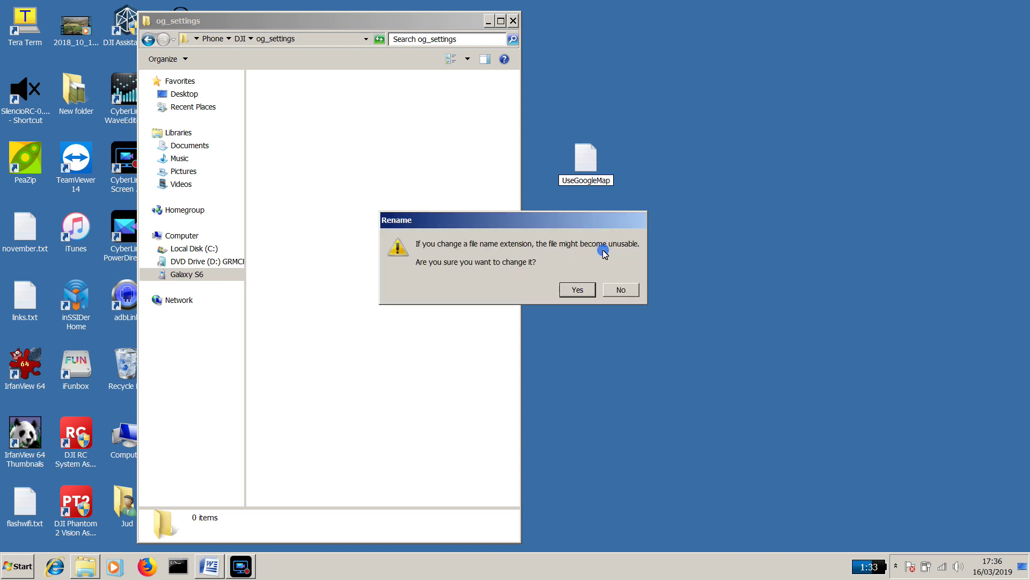
{"action": "left_click", "coordinate": [577, 290]}
{"action": "left_click_drag", "start_coordinate": [603, 247], "coordinate": [637, 160]}
{"action": "left_click", "coordinate": [575, 168]}
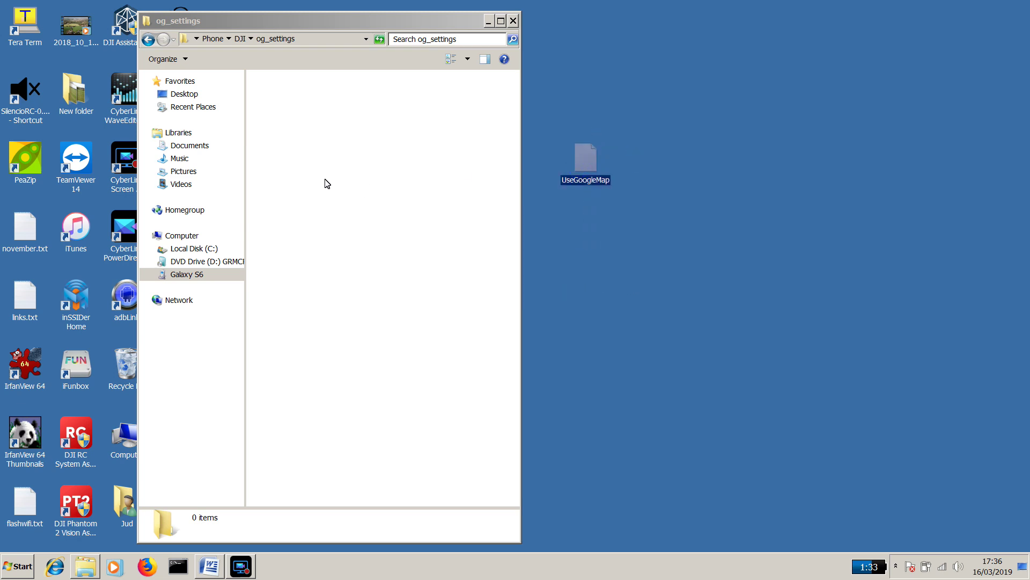
- Go up from og_settings to the phone's DJI\dji.go.v4 folder, showing its 11 subfolders
{"action": "left_click", "coordinate": [321, 183]}
{"action": "key", "text": "BackSpace"}
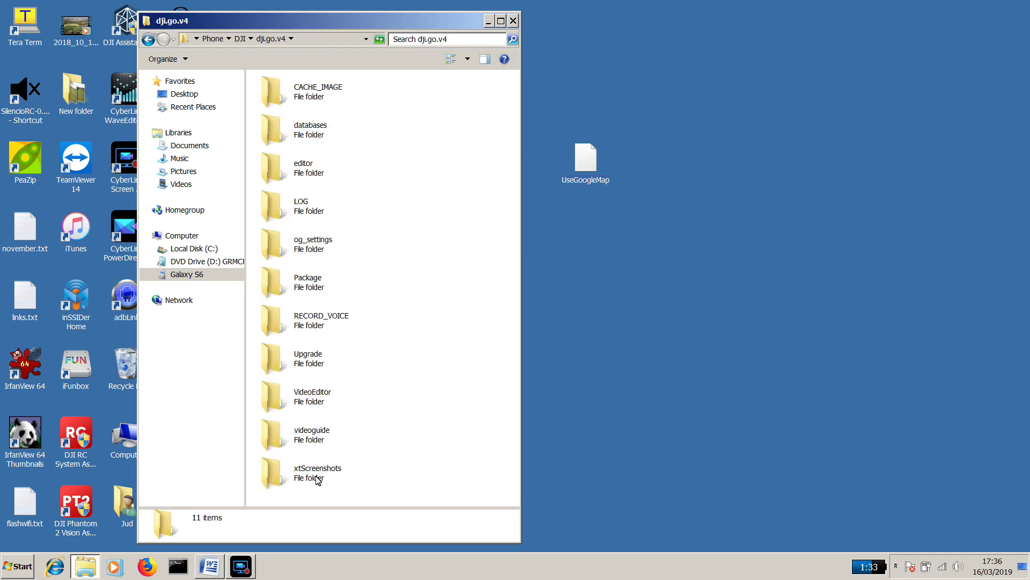